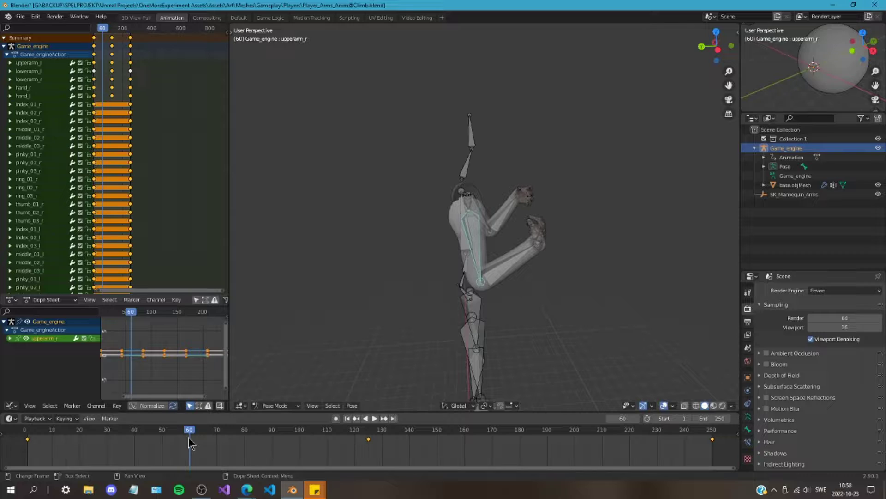
Step: Move the playhead to the keyframe at frame 125 of the climb animation
left_click_drag(191, 435, 196, 440)
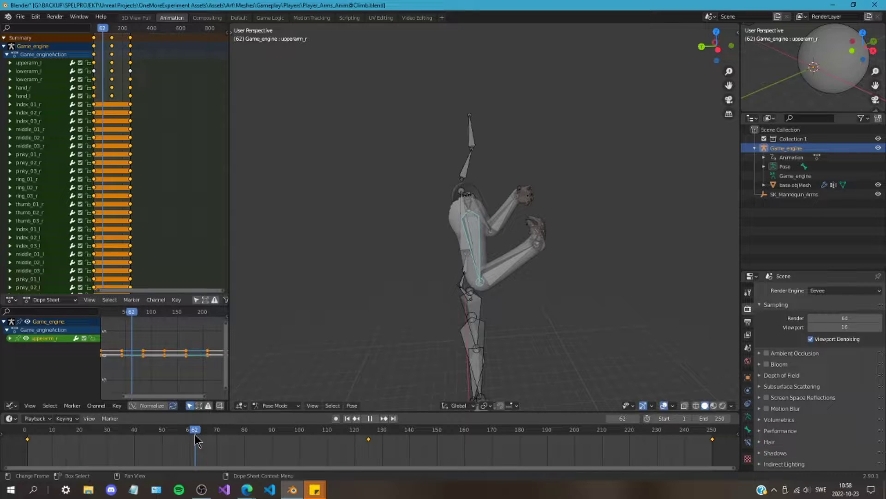
middle_click_drag(478, 363, 409, 370)
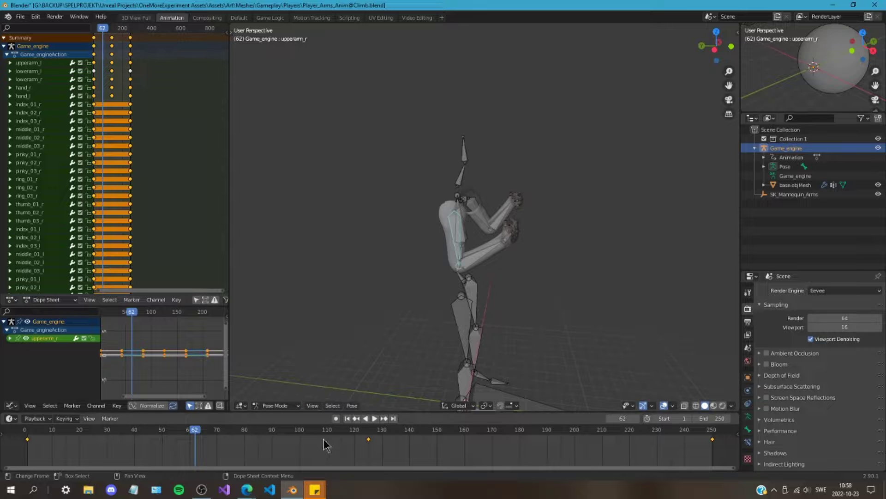
left_click(368, 436)
middle_click_drag(363, 365, 361, 373)
key("space")
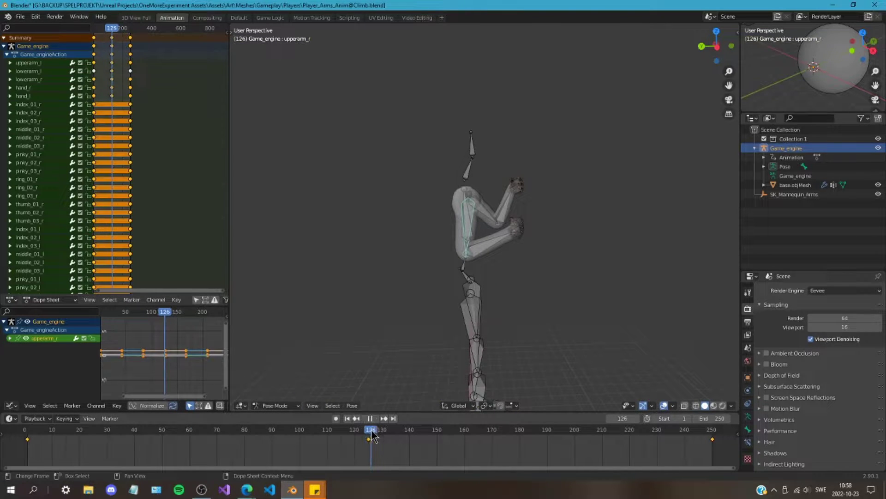
key("Escape")
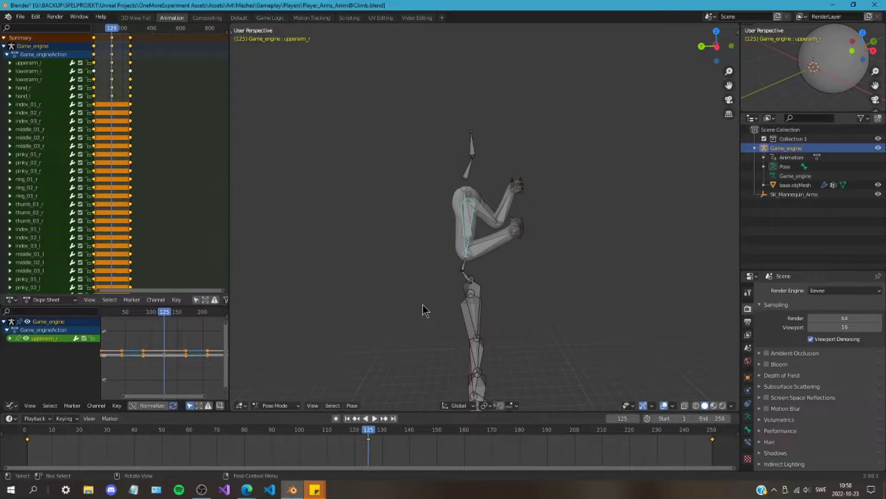
Step: Add the right lower arm and right hand bones to the selected right upper arm bone
middle_click_drag(440, 270, 432, 269)
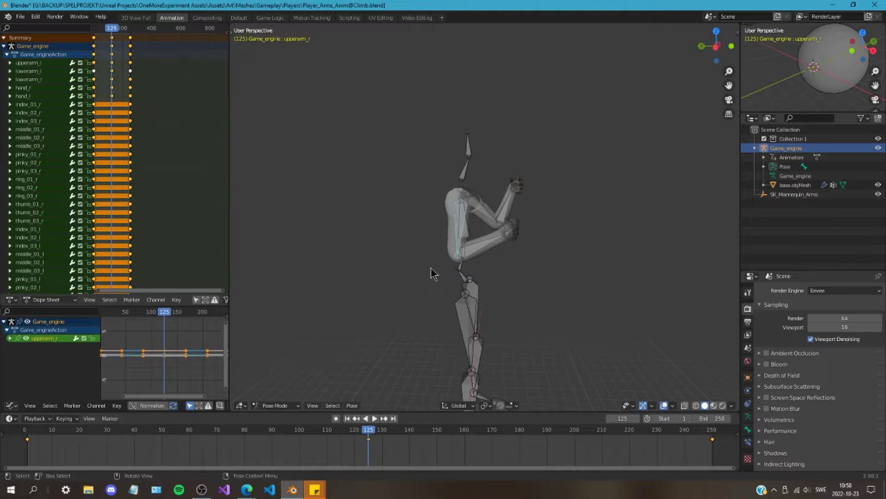
left_click(479, 244, "shift")
middle_click_drag(479, 245, 507, 280)
scroll(504, 279, "up", 2)
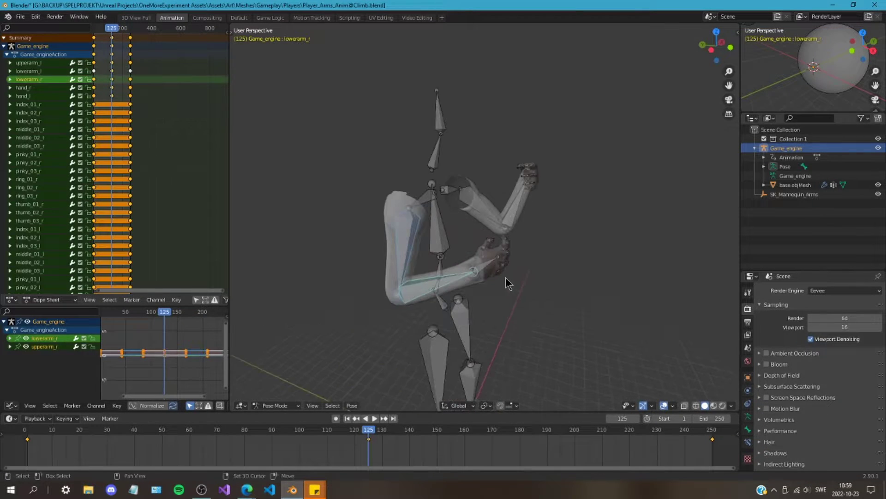
left_click(485, 270, "shift")
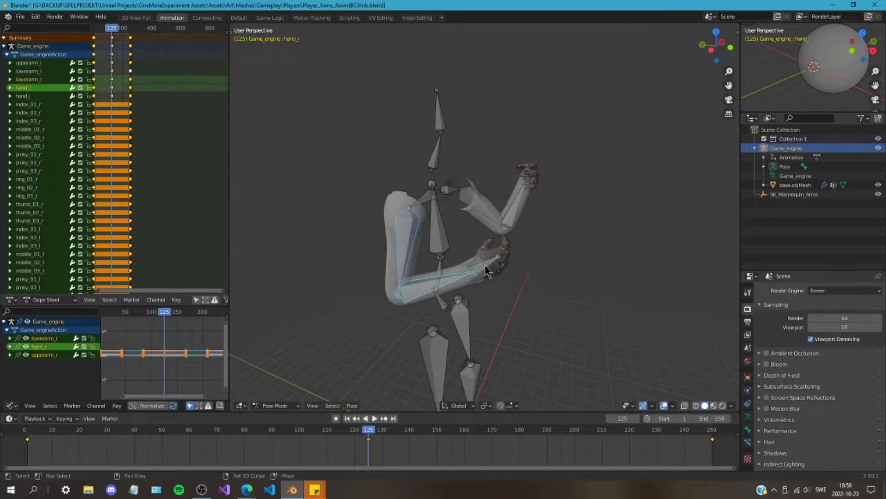
Step: Add all the thumb and index finger bones of the right hand to the selection
middle_click_drag(519, 307, 520, 287)
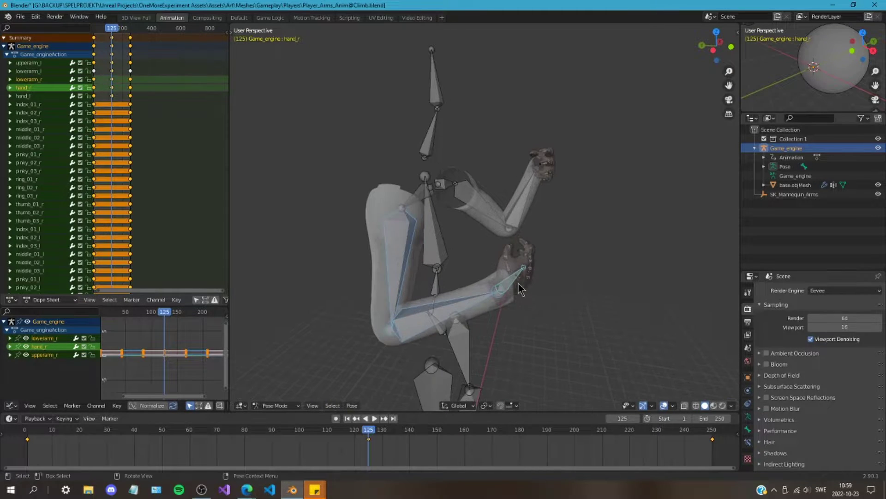
scroll(508, 309, "up", 4)
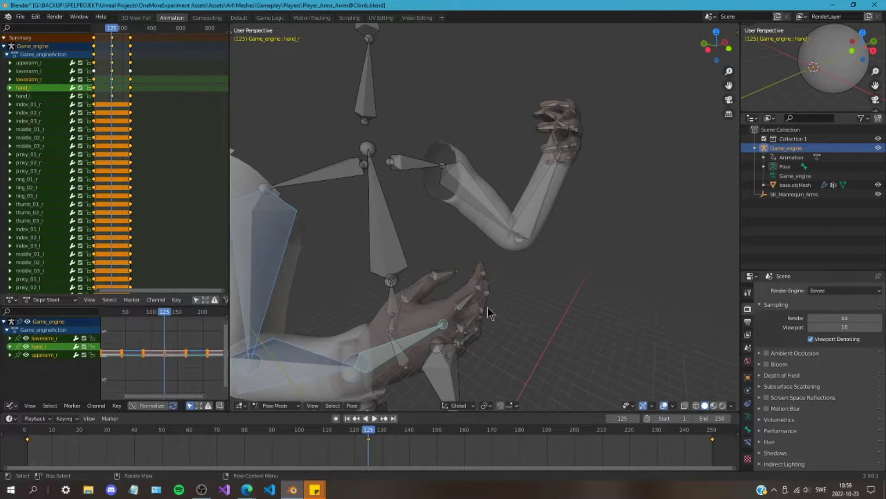
left_click(400, 318, "shift")
left_click(443, 279, "shift")
left_click(445, 275, "shift")
middle_click_drag(507, 382, 496, 373)
left_click(446, 284, "shift")
left_click(456, 283, "shift")
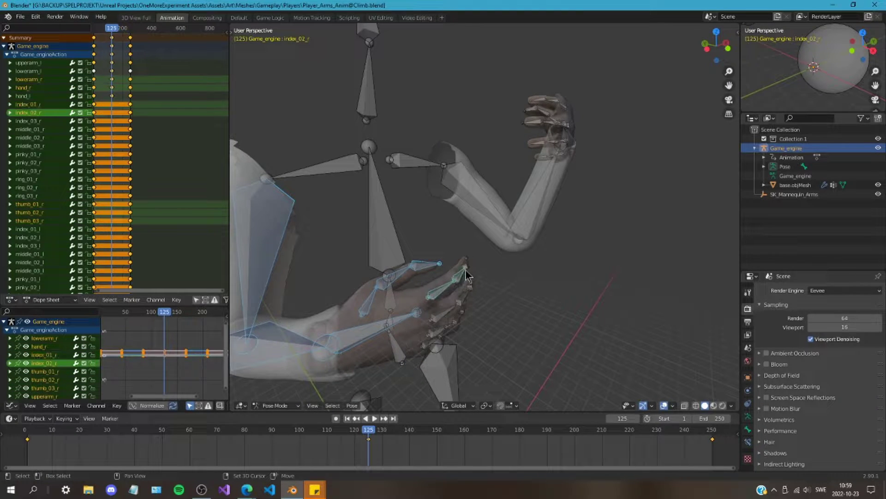
left_click(457, 281, "shift")
Step: Add all the middle and ring finger bones of the right hand to the selection
left_click(445, 319, "shift")
left_click(468, 303, "shift")
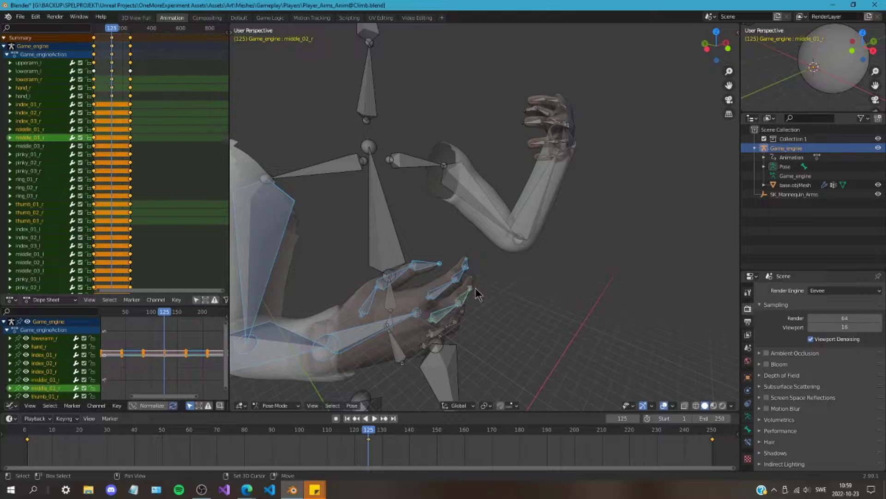
left_click(479, 310, "shift")
middle_click_drag(479, 309, 484, 365)
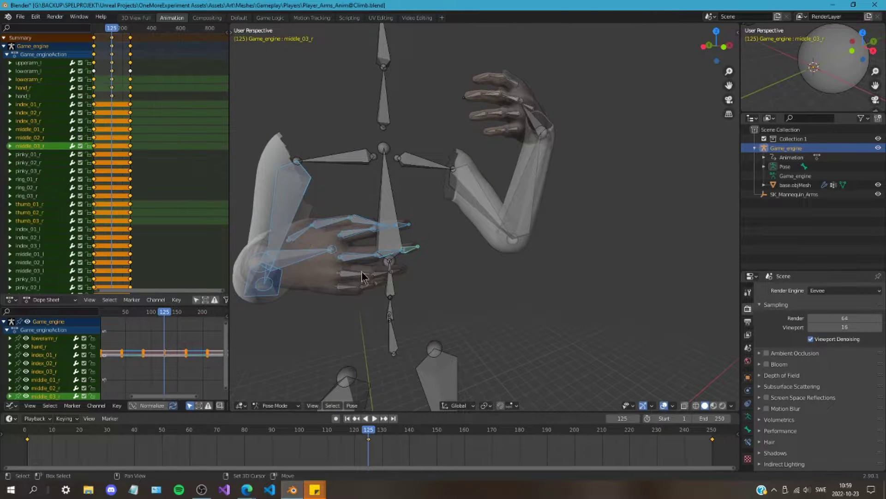
left_click(361, 273, "shift")
left_click(383, 276, "shift")
left_click(397, 271, "shift")
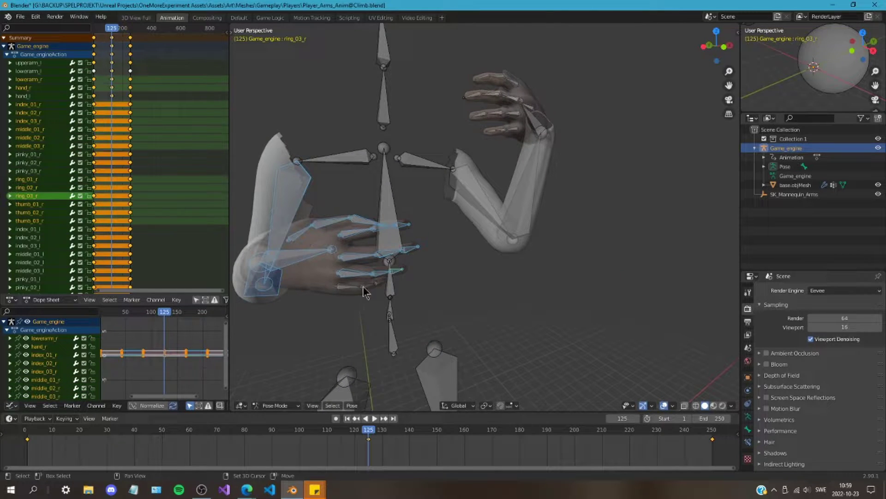
Step: Add the right pinky bones to the selection and copy the pose of the whole right arm at frame 125
left_click(359, 287, "shift")
left_click(373, 286, "shift")
left_click(379, 290, "shift")
middle_click_drag(297, 353, 319, 358)
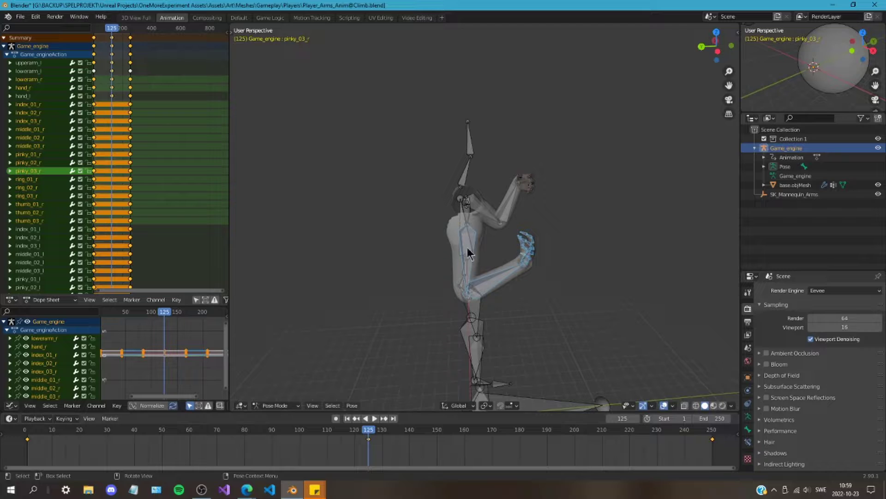
right_click(487, 284)
left_click(487, 284)
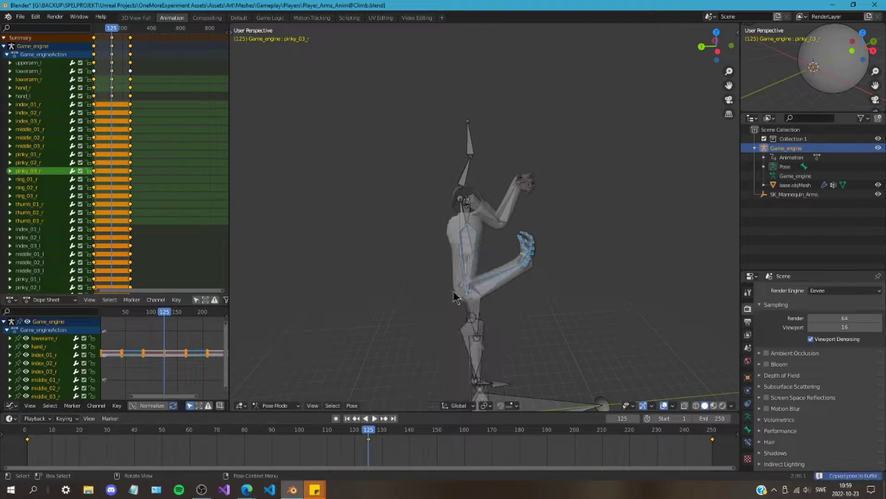
Step: Move the playhead to frame 62, midway between the first two keyframes
key("space")
left_click(223, 444)
left_click_drag(223, 444, 197, 448)
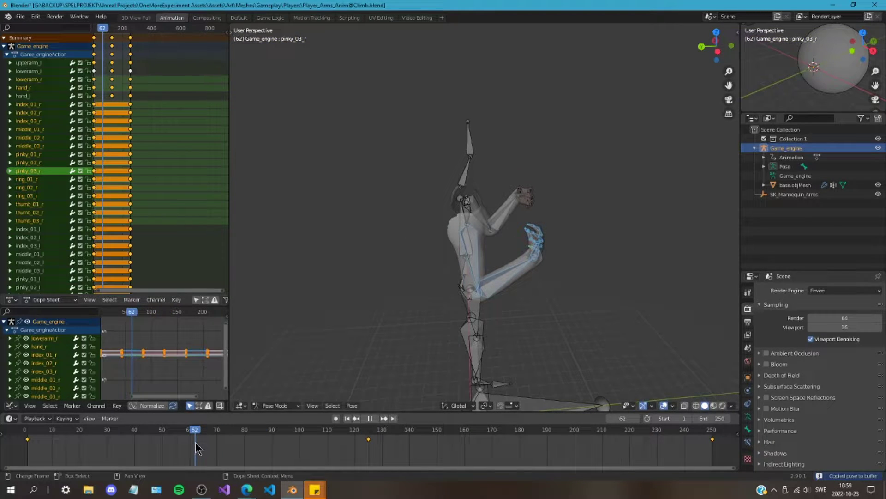
middle_click_drag(550, 332, 471, 341)
scroll(470, 336, "up", 1)
key("space")
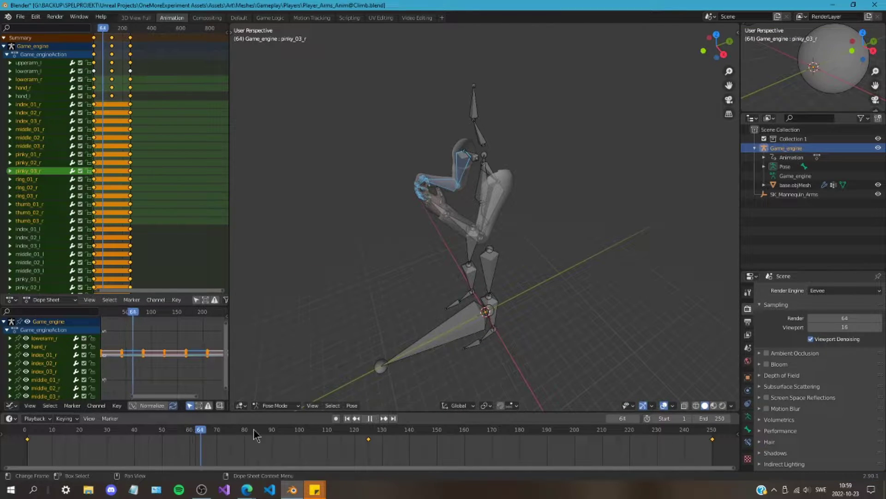
left_click_drag(255, 437, 195, 436)
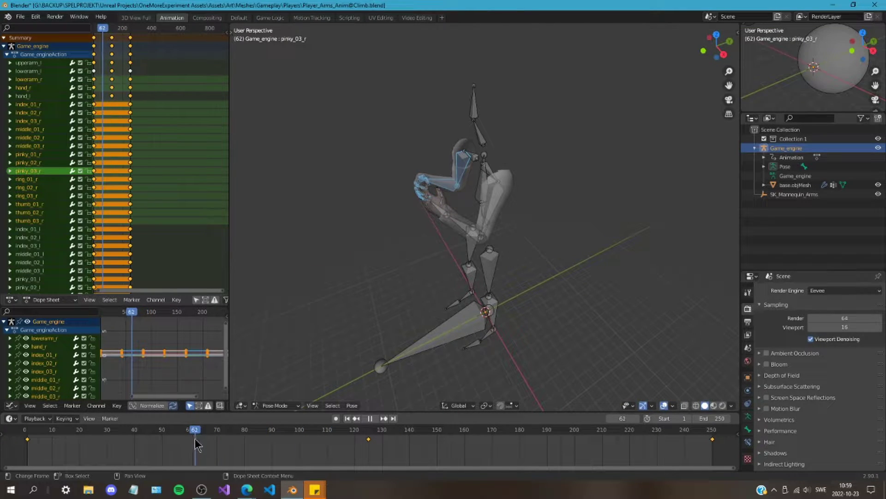
Step: Select the left upper arm, lower arm and hand bones in place of the right arm bones
scroll(474, 284, "up", 2)
middle_click_drag(474, 289, 541, 297)
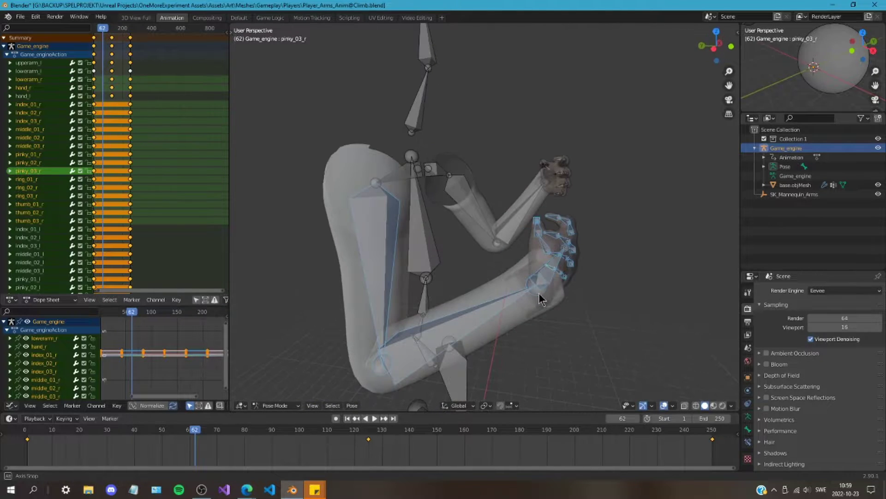
scroll(491, 233, "down", 3)
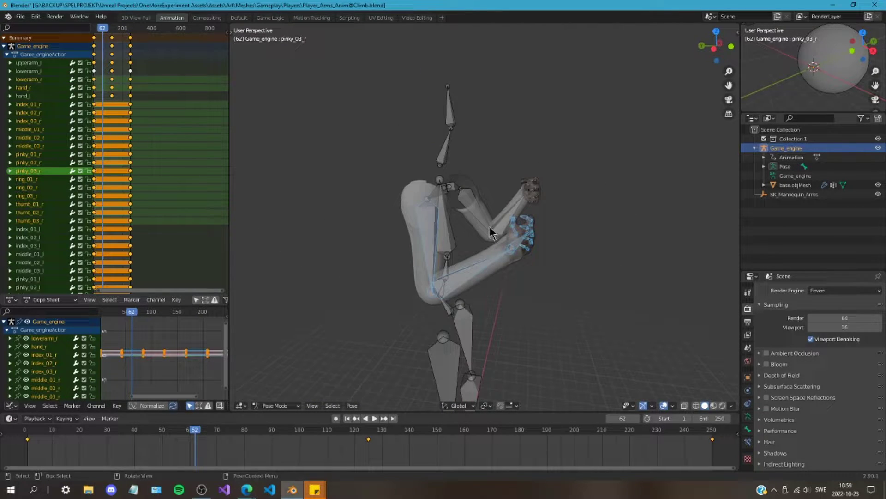
left_click(499, 220)
scroll(539, 194, "up", 3)
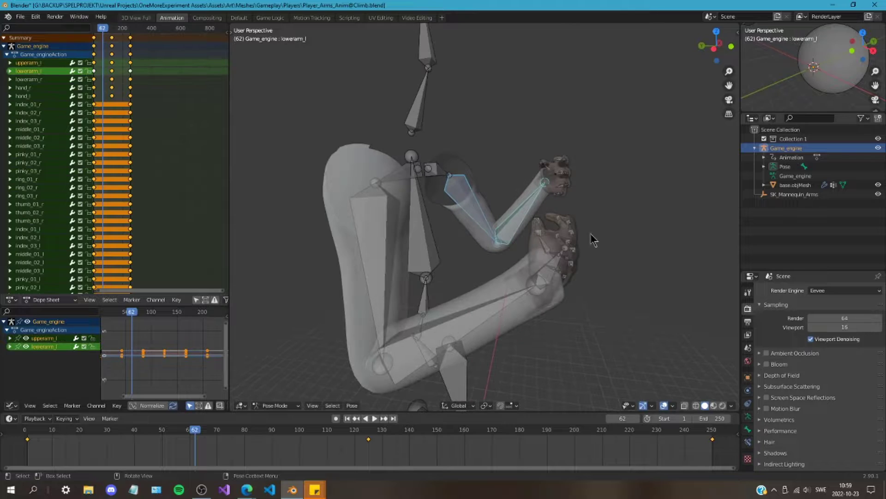
middle_click_drag(594, 241, 528, 273)
scroll(528, 273, "up", 3)
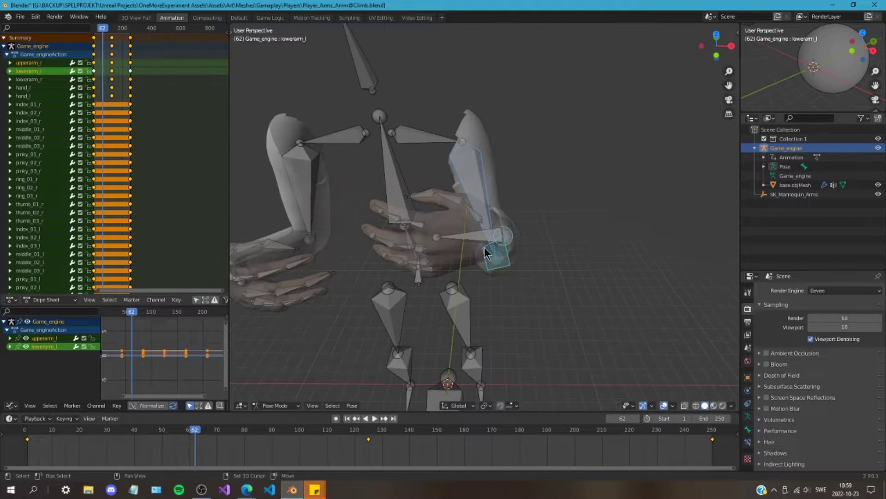
middle_click_drag(500, 306, 451, 174)
left_click(446, 161, "shift")
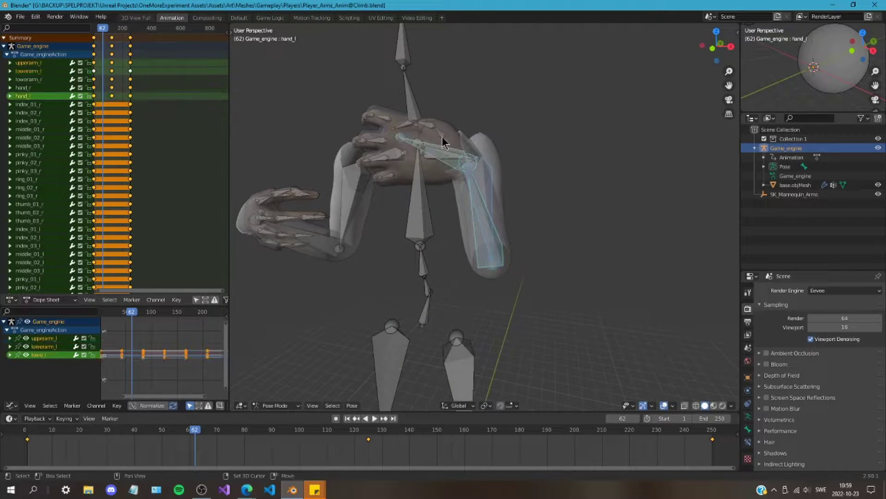
Step: Add all the thumb and index finger bones of the left hand to the selection
left_click(439, 136, "shift")
left_click(426, 127, "shift")
left_click(404, 129, "shift")
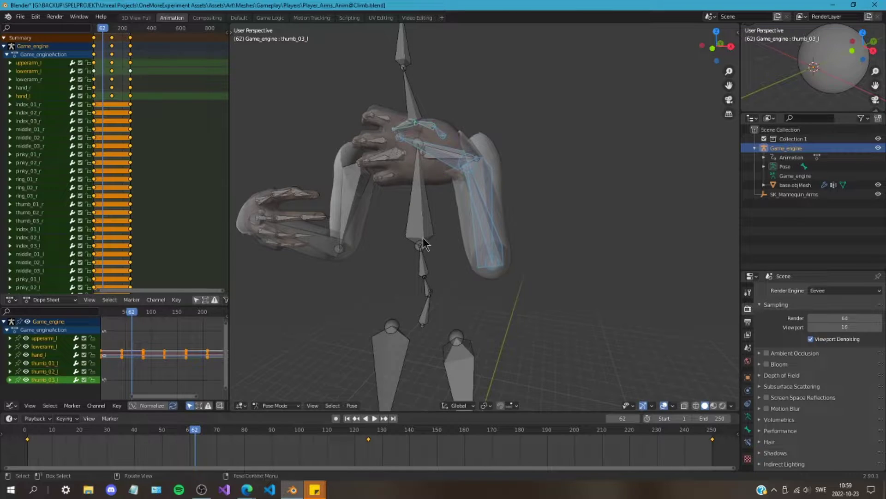
middle_click_drag(422, 241, 554, 244, "alt")
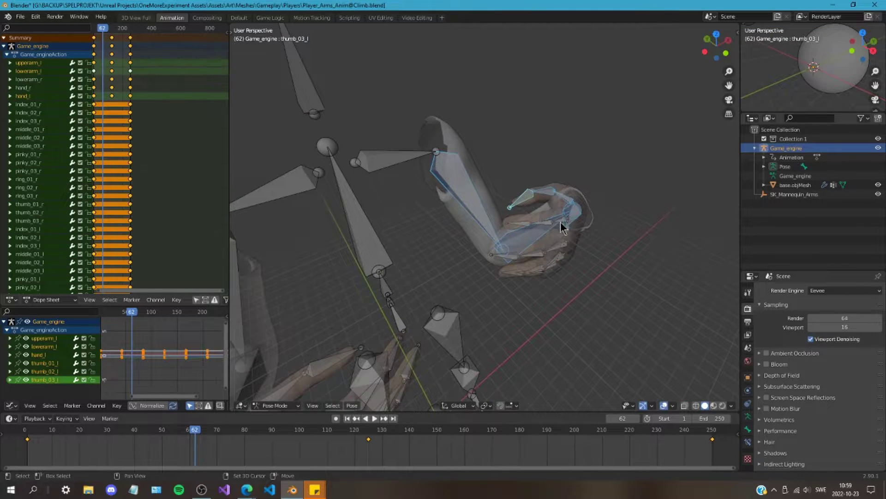
left_click(554, 222, "shift")
left_click(532, 224, "shift")
left_click(513, 224, "shift")
Step: Add the middle, ring and pinky finger bones of the left hand to the selection
middle_click_drag(595, 314, 572, 301)
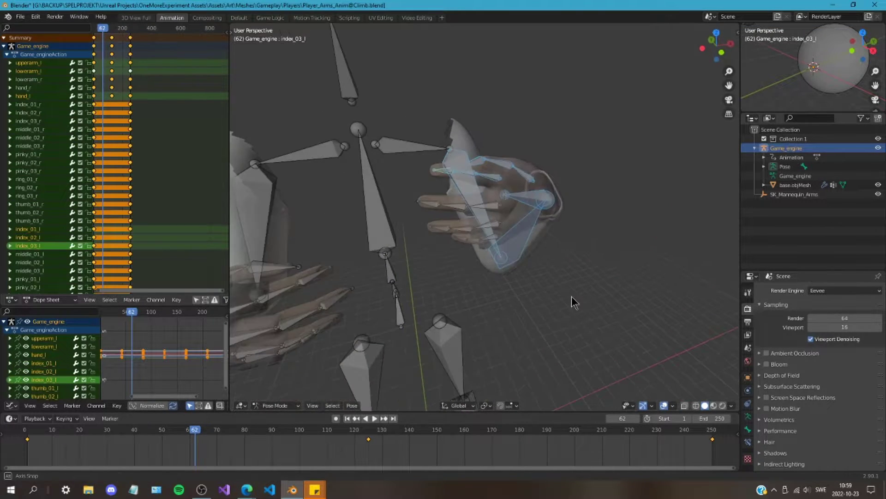
left_click(493, 207, "shift")
left_click(448, 208, "shift")
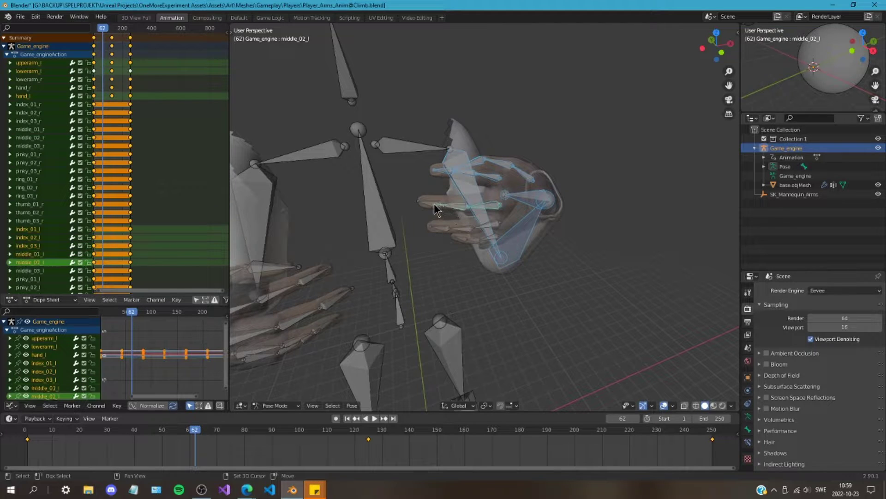
left_click(439, 207, "shift")
left_click(457, 230, "shift")
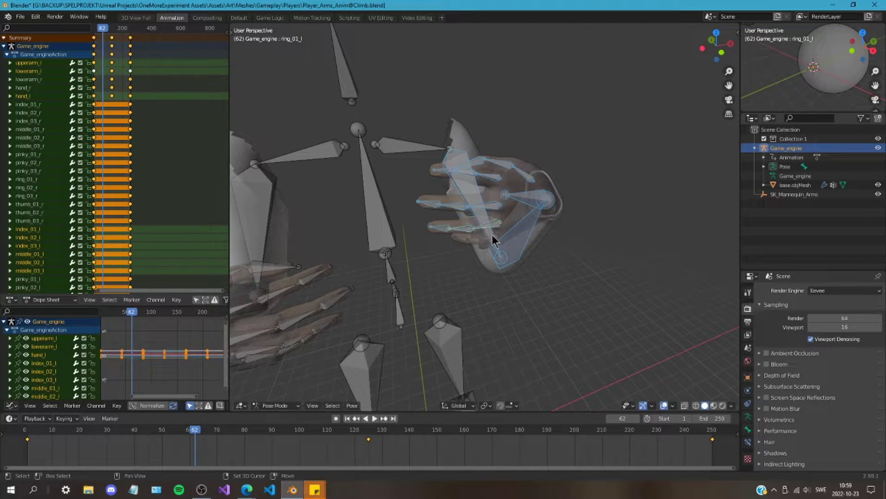
left_click(492, 239, "shift")
left_click(470, 242, "shift")
left_click(459, 239, "shift")
Step: Try to paste the copied right arm pose unflipped at frame 62, and undo it
middle_click_drag(480, 344, 507, 194)
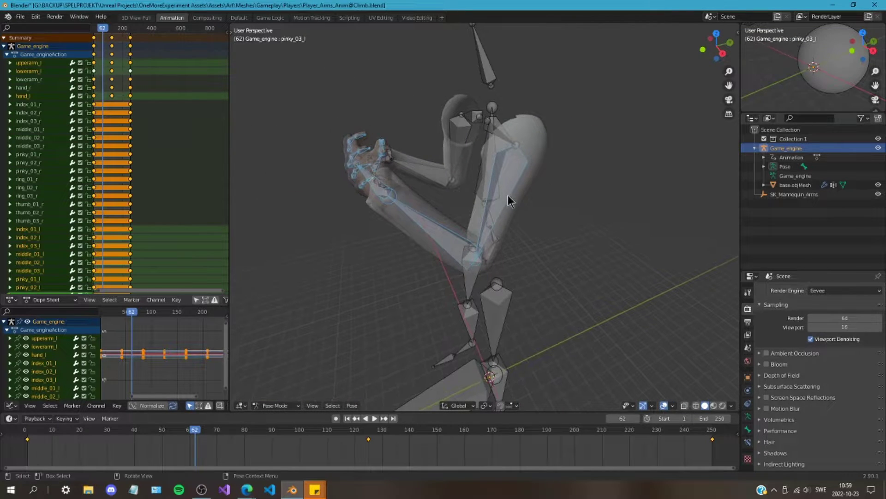
right_click(505, 182)
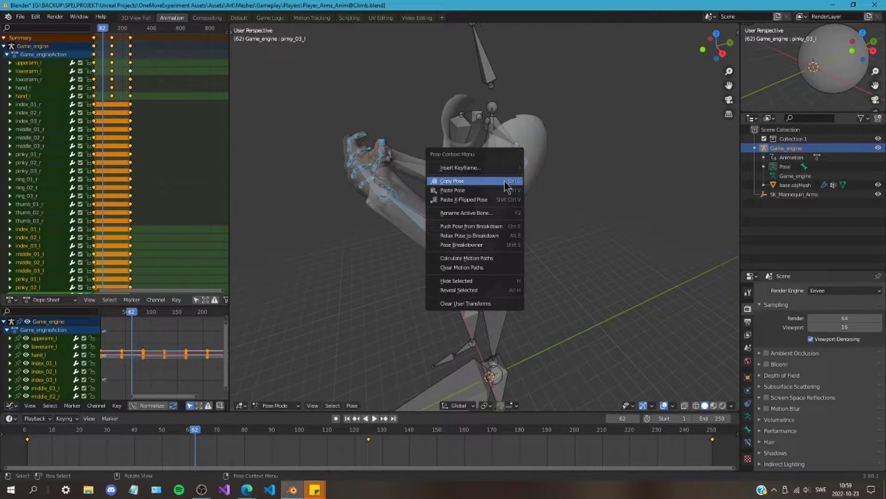
left_click(501, 193)
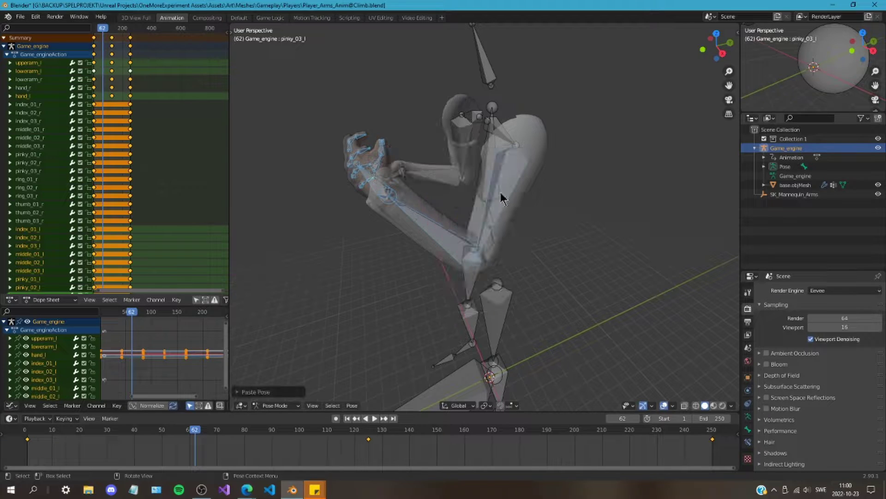
middle_click_drag(361, 258, 416, 287)
scroll(458, 286, "down", 3)
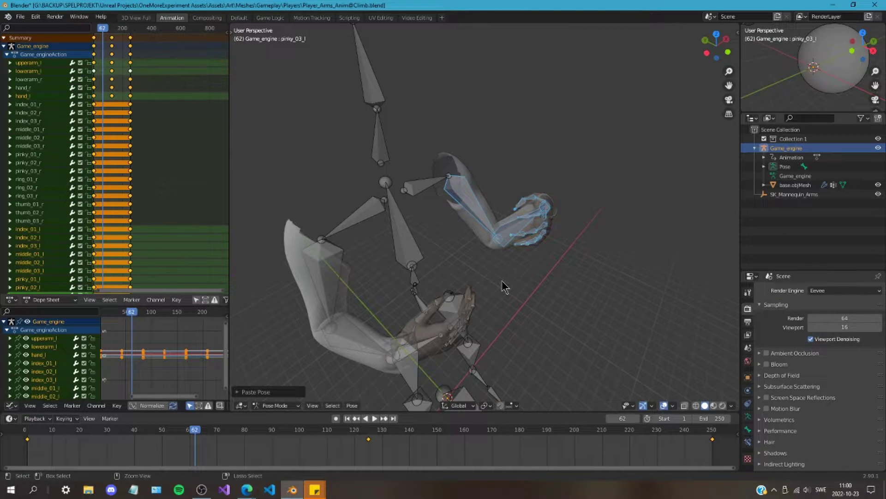
key("ctrl+z")
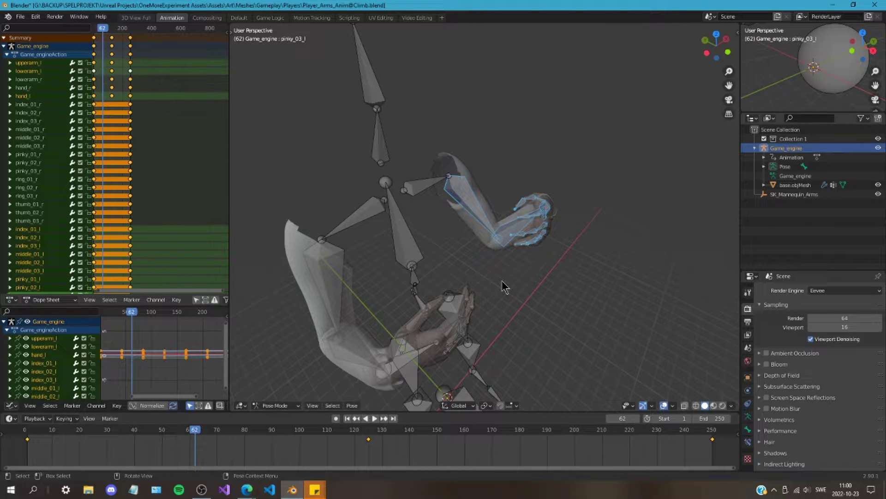
Step: Paste the copied right arm pose X-flipped onto the selected left arm bones at frame 62
right_click(478, 204)
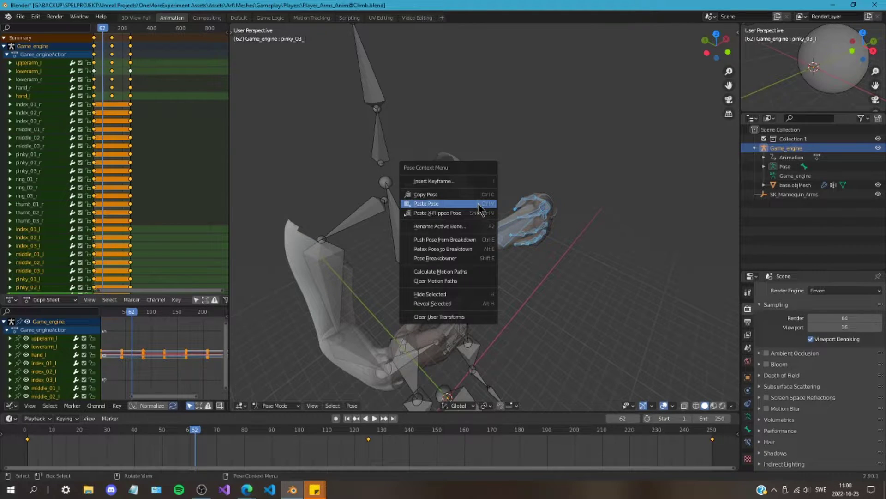
left_click(480, 214)
mouse_move(574, 343)
middle_mouse_down()
mouse_move(534, 337)
mouse_move(570, 336)
middle_mouse_up()
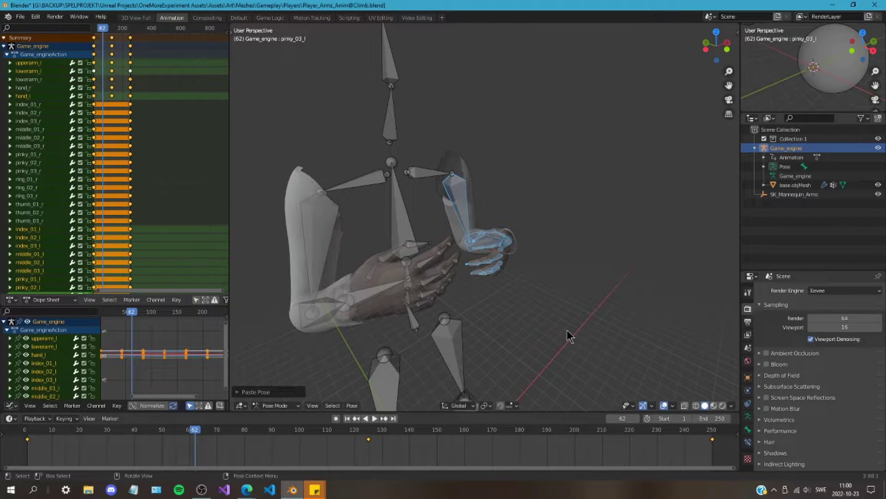
Step: Keyframe the pasted left arm pose at frame 62 and play back the animation from the start
key("i")
left_click(567, 331)
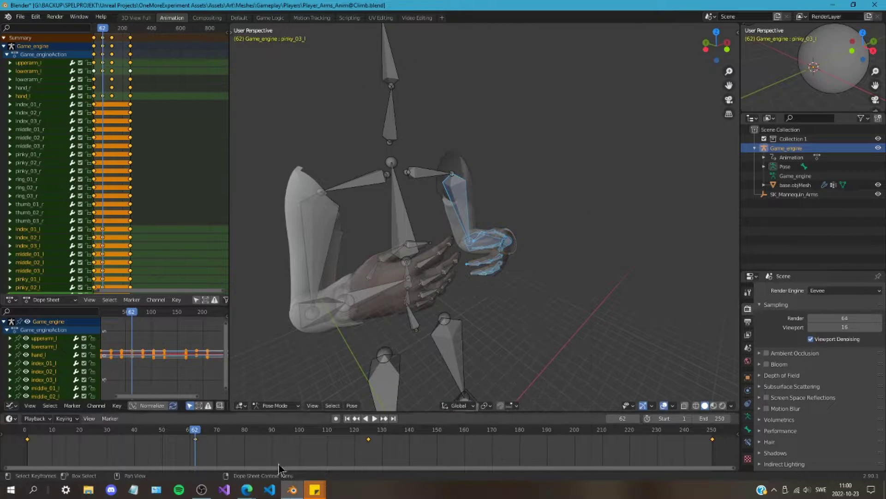
left_click(13, 430)
key("space")
Step: Go to frame 125 and copy the pose of the selected left arm bones
left_click_drag(14, 434, 368, 455)
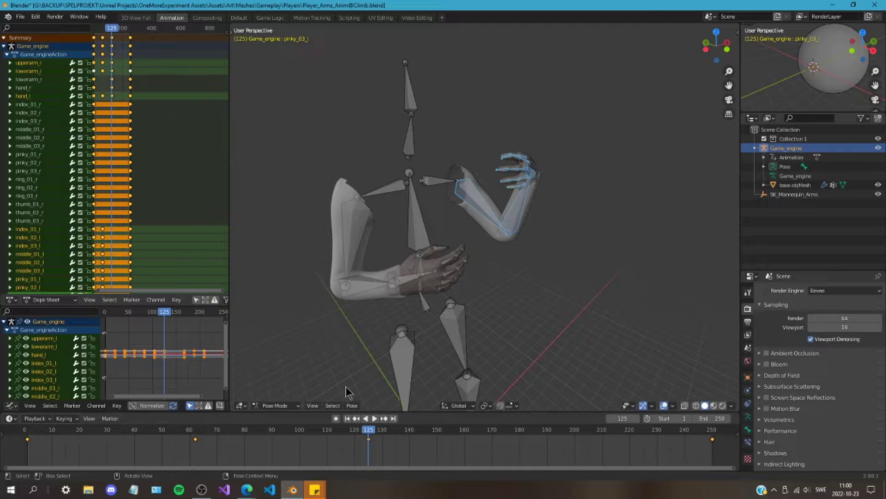
right_click(483, 212)
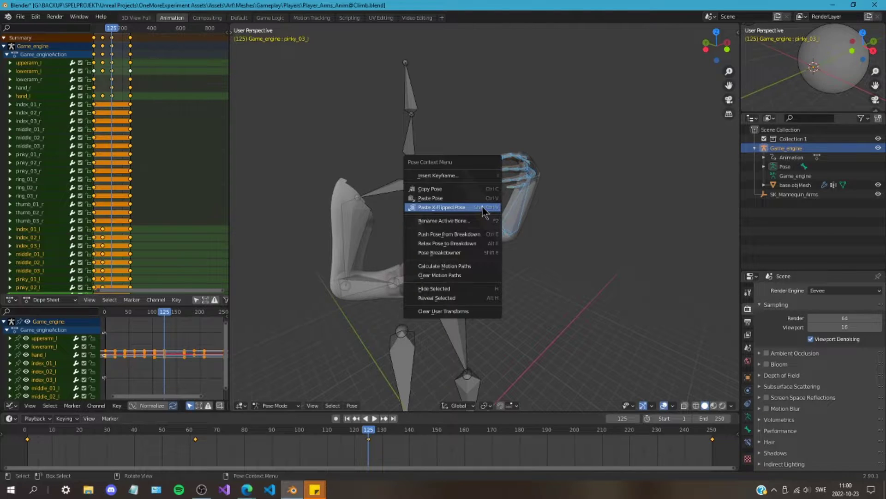
left_click(477, 194)
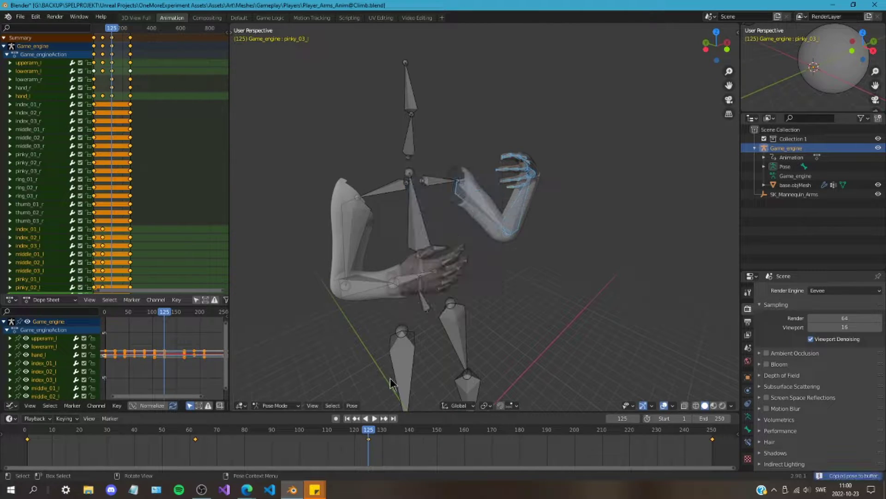
Step: At frame 62, select the right upper arm, forearm, hand and all three right thumb bones
left_click_drag(367, 450, 194, 443)
middle_click_drag(330, 357, 397, 337)
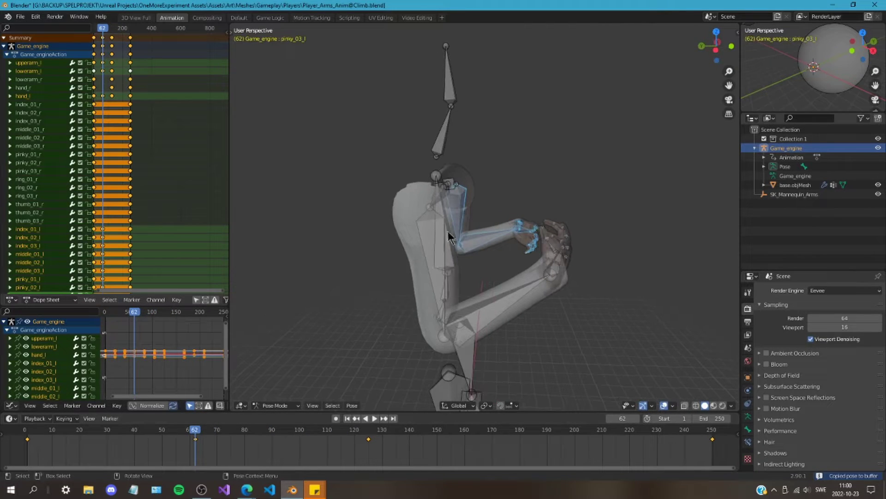
left_click(439, 273)
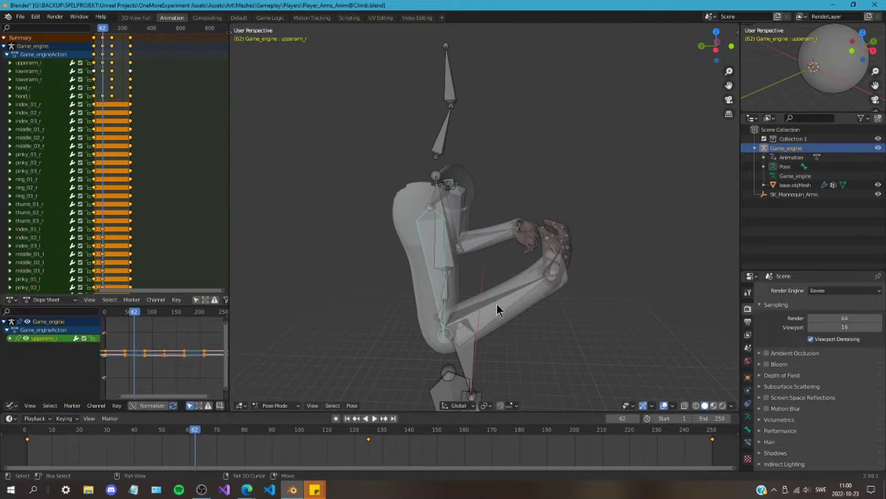
left_click(510, 311, "shift")
scroll(513, 314, "up", 5)
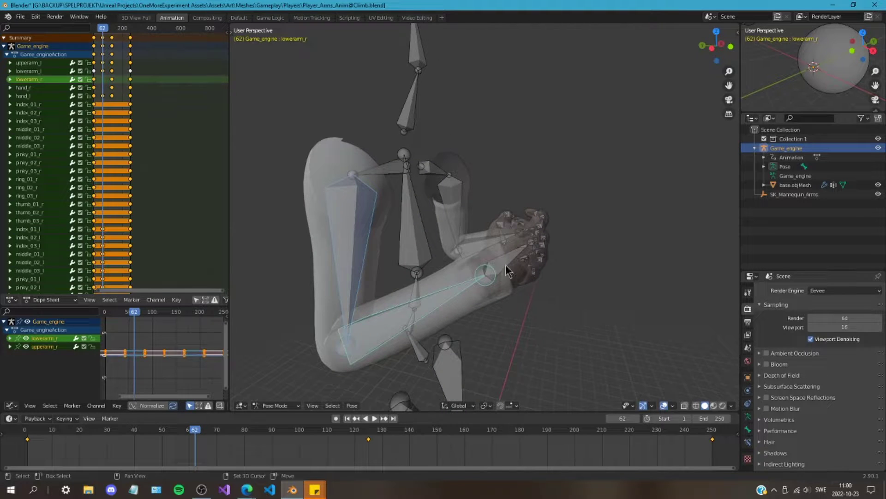
left_click(505, 248, "shift")
left_click(503, 239, "shift")
left_click(506, 227, "shift")
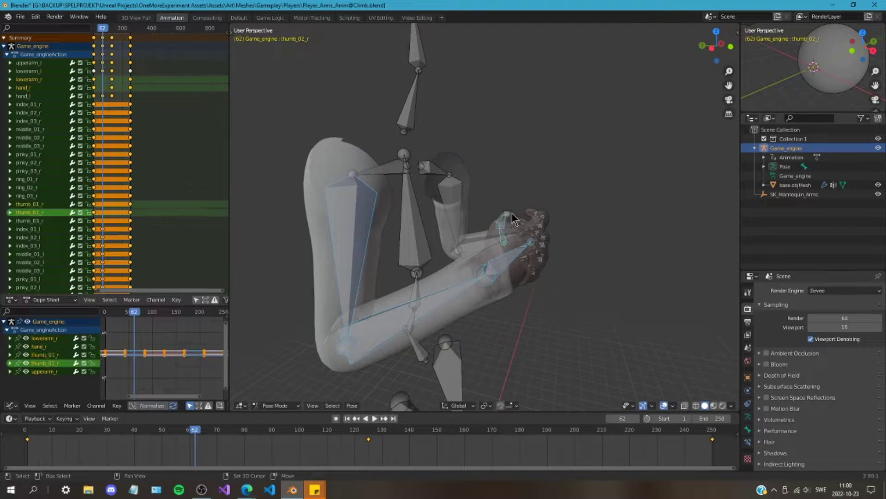
left_click(513, 216, "shift")
Step: Add the index and middle finger bones of the right hand to the selection
scroll(412, 261, "up", 4)
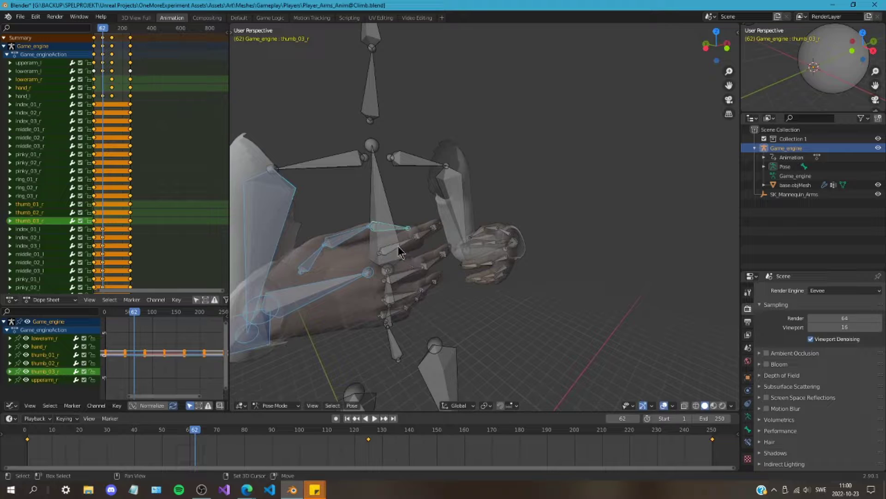
left_click(401, 253, "shift")
left_click(433, 237, "shift")
left_click(434, 228, "shift")
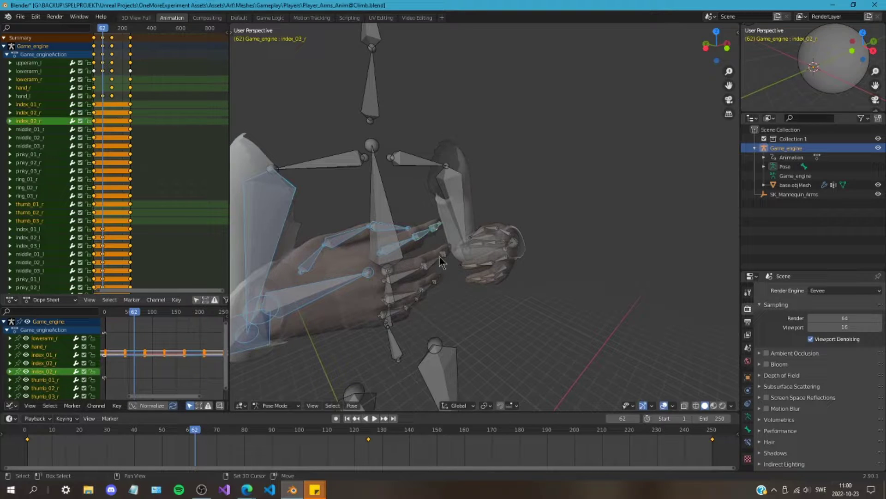
left_click(438, 258, "shift")
left_click(433, 262, "shift")
left_click(426, 271, "shift")
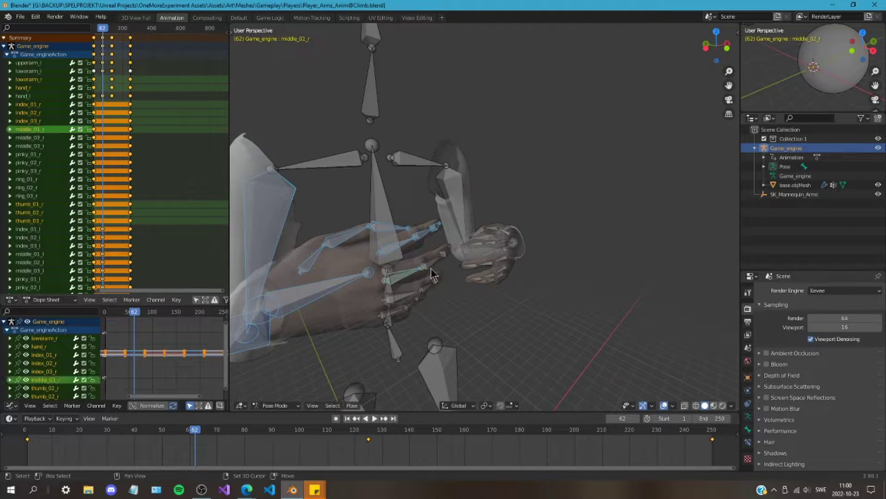
left_click(431, 264, "shift")
left_click(440, 254, "shift")
Step: Add the ring and pinky finger bones of the right hand to the selection
left_click(436, 283, "shift")
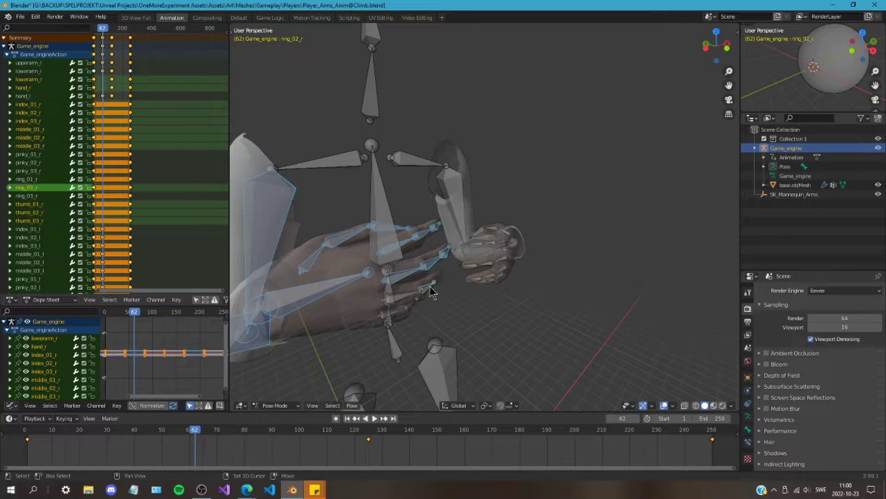
left_click(405, 301, "shift")
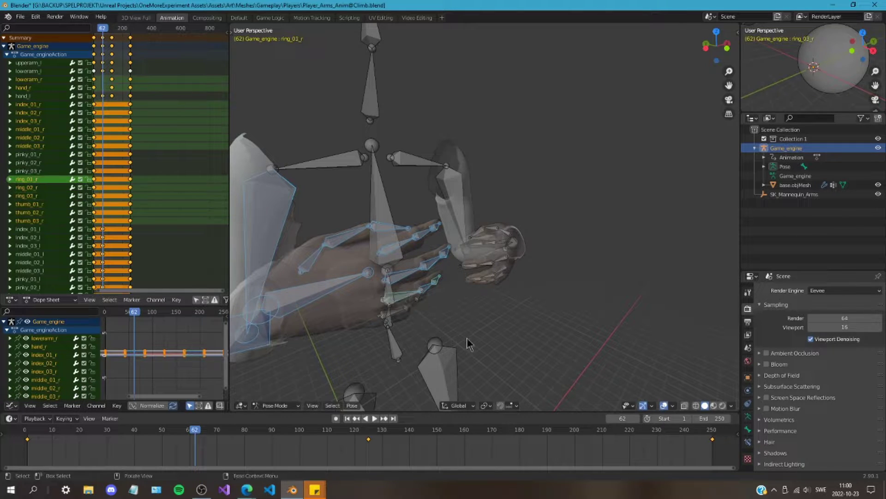
middle_click_drag(406, 301, 458, 316)
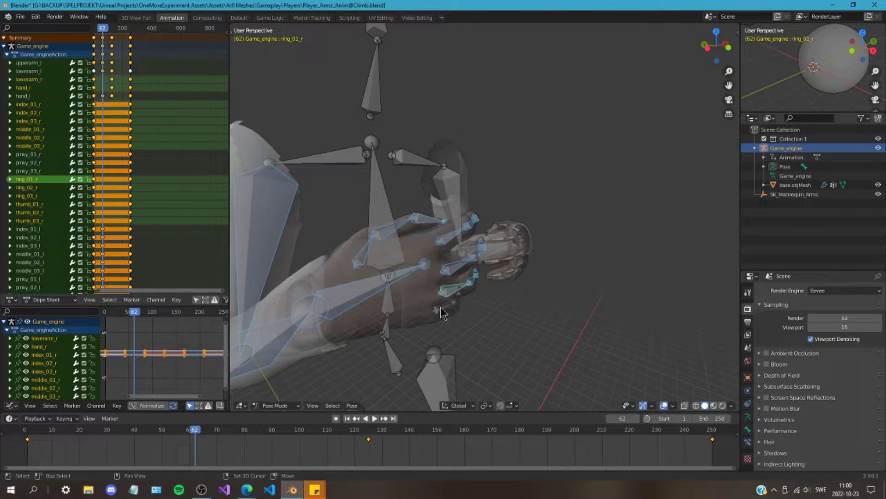
left_click(441, 309, "shift")
left_click(456, 303, "shift")
left_click(458, 292, "shift")
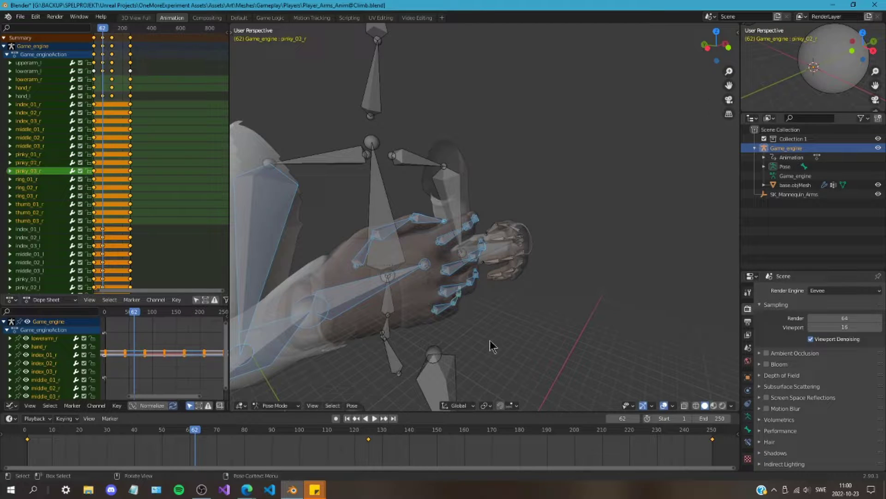
Step: Paste the copied left arm pose X-flipped onto the right arm at frame 62 and keyframe its location, rotation and scale
mouse_move(490, 341)
middle_mouse_down()
mouse_move(454, 342)
mouse_move(489, 349)
middle_mouse_up()
scroll(372, 337, "down", 3)
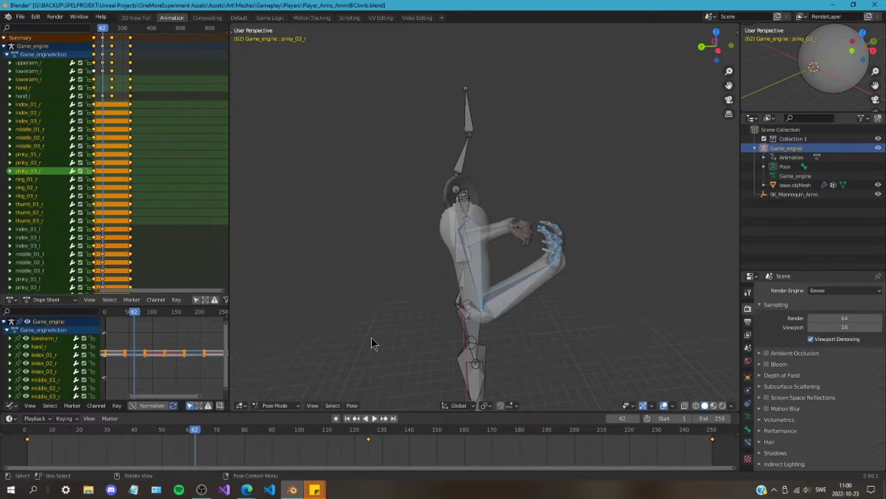
right_click(483, 277)
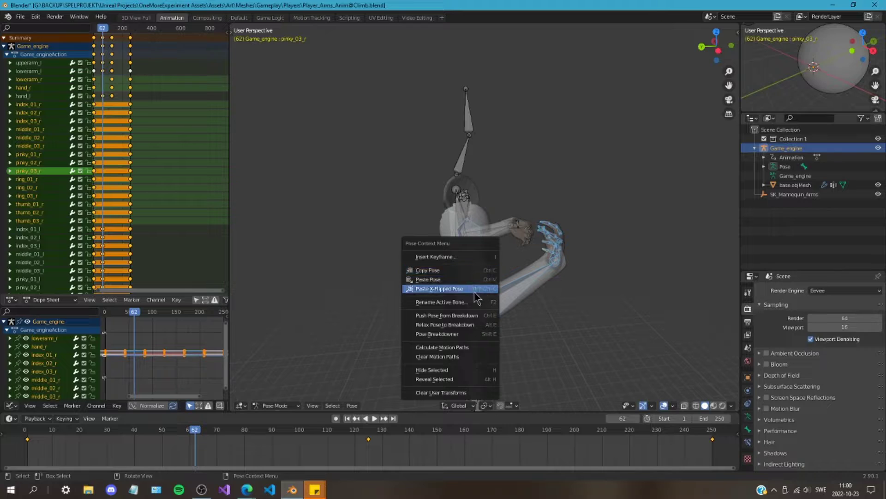
left_click(477, 290)
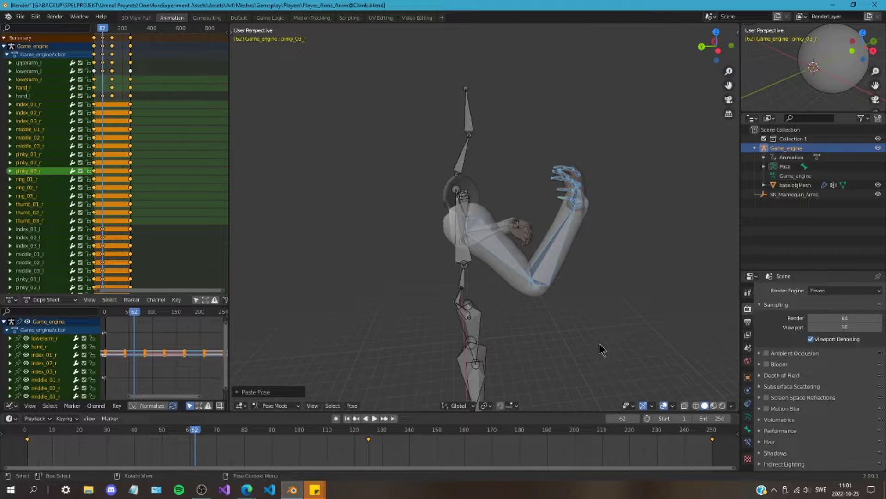
key("i")
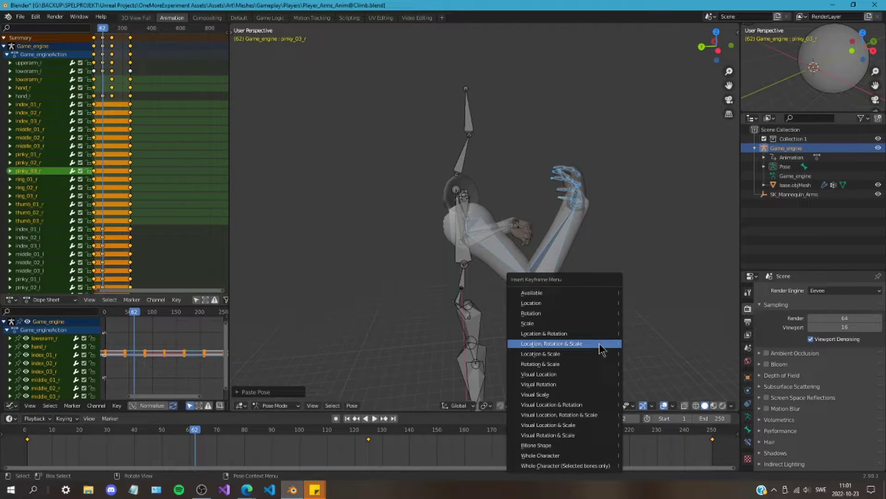
left_click(602, 344)
Step: Play back the animation to check both arms' motion, and return to frame 62
key("shift+Left")
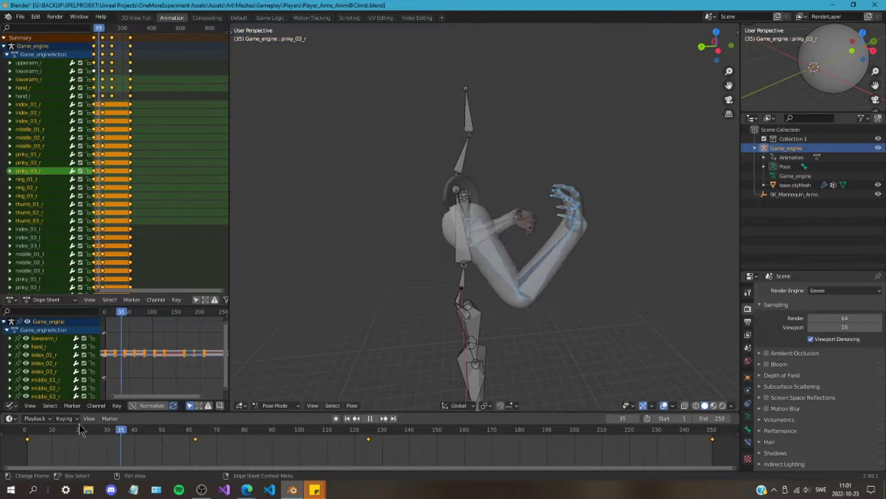
key("space")
left_click_drag(740, 428, 195, 450)
key("space")
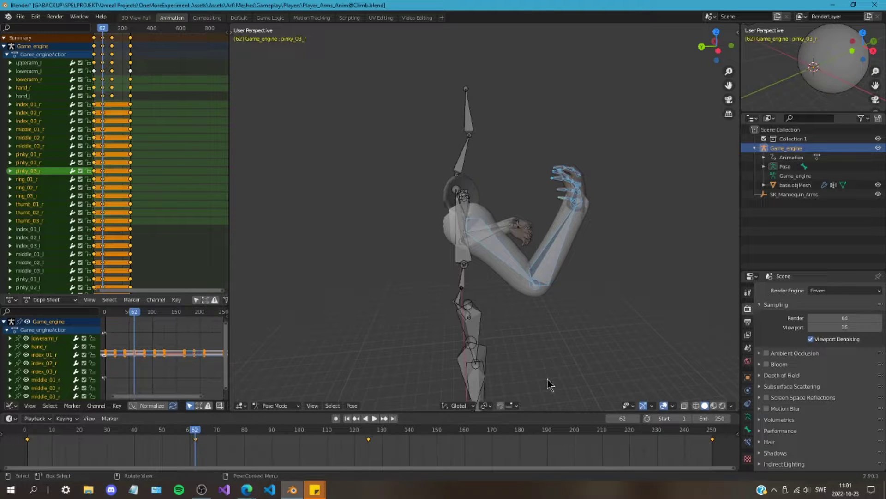
Step: Copy the pose of the selected right arm bones at frame 62
mouse_move(550, 384)
middle_mouse_down()
mouse_move(525, 337)
mouse_move(521, 386)
mouse_move(539, 382)
middle_mouse_up()
scroll(508, 392, "up", 4)
right_click(417, 271)
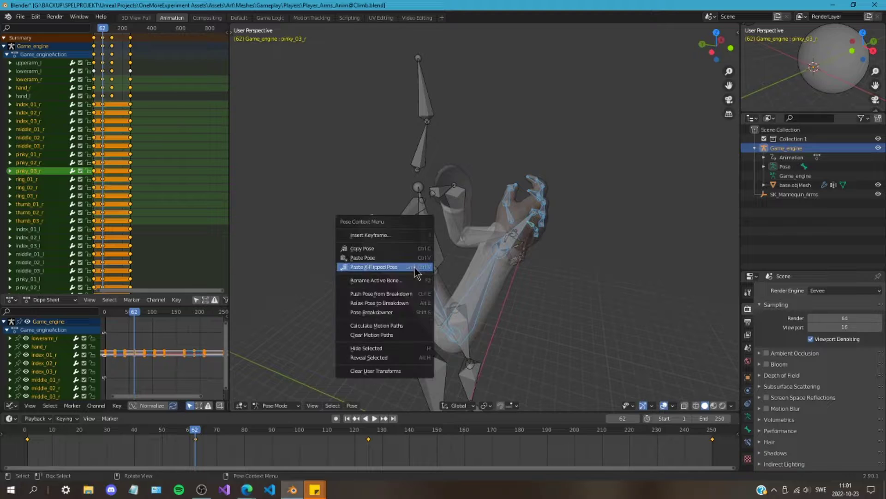
left_click(400, 248)
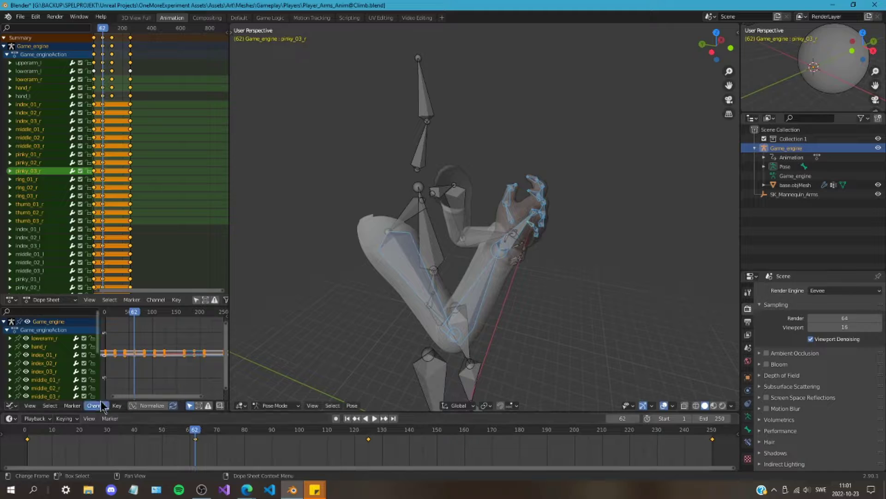
right_click(408, 276)
left_click(409, 274)
Step: Paste the copied right arm pose unflipped at frame 187 and keyframe its location, rotation and scale
key("space")
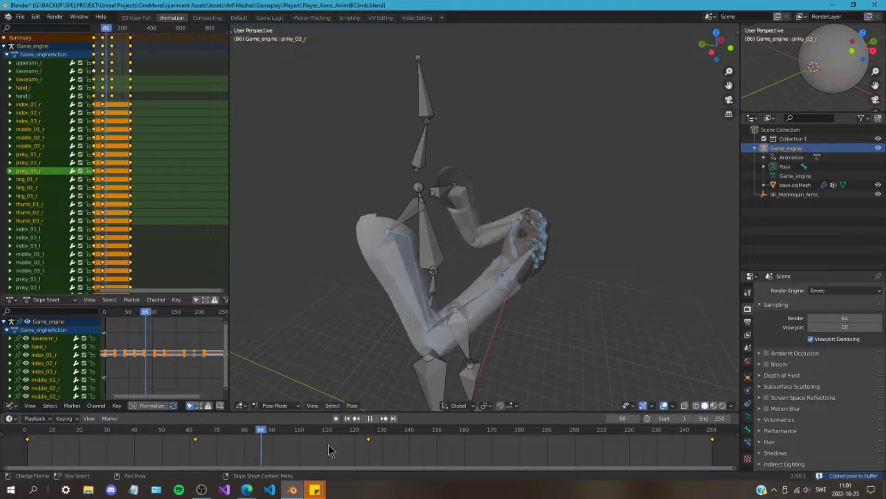
left_click_drag(329, 446, 540, 452)
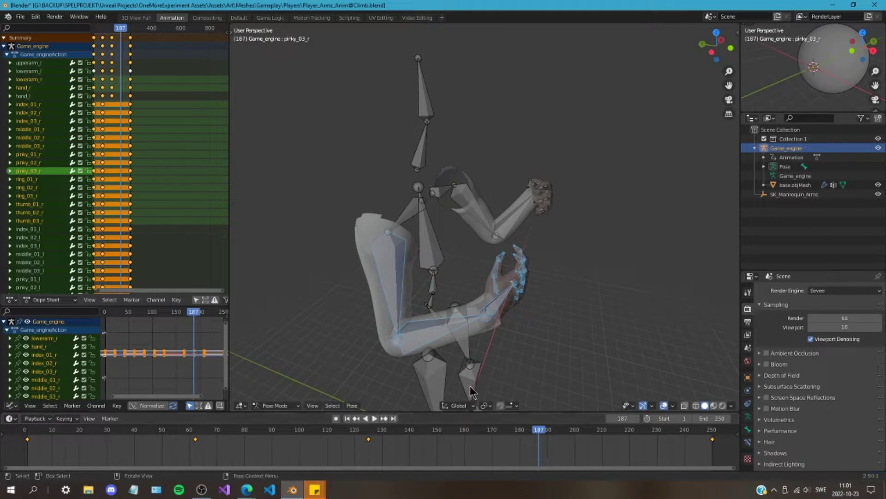
middle_click_drag(471, 389, 492, 385)
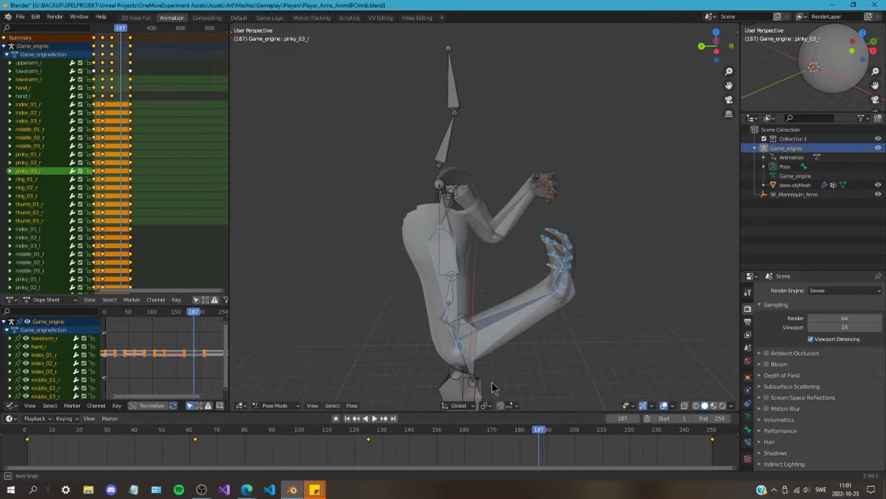
right_click(455, 303)
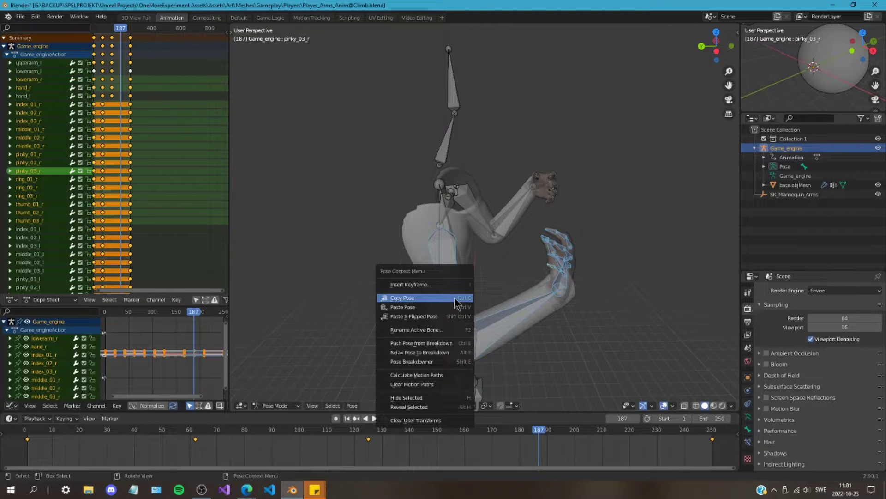
left_click(440, 307)
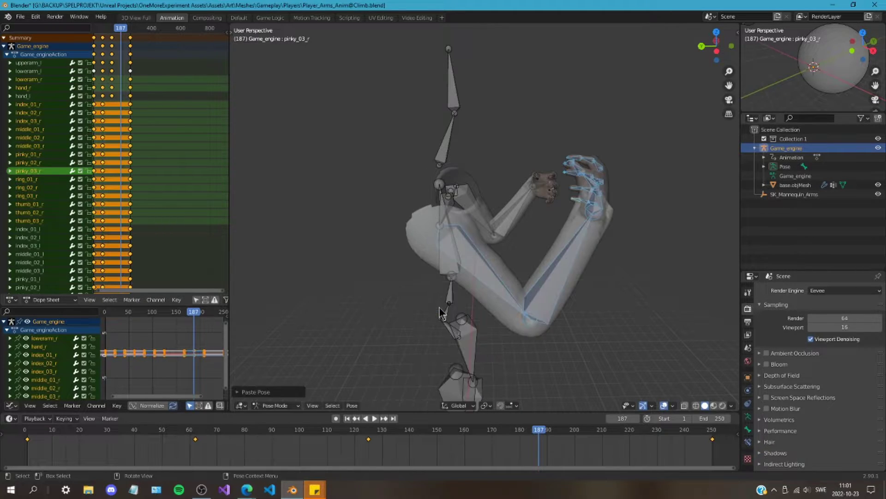
key("i")
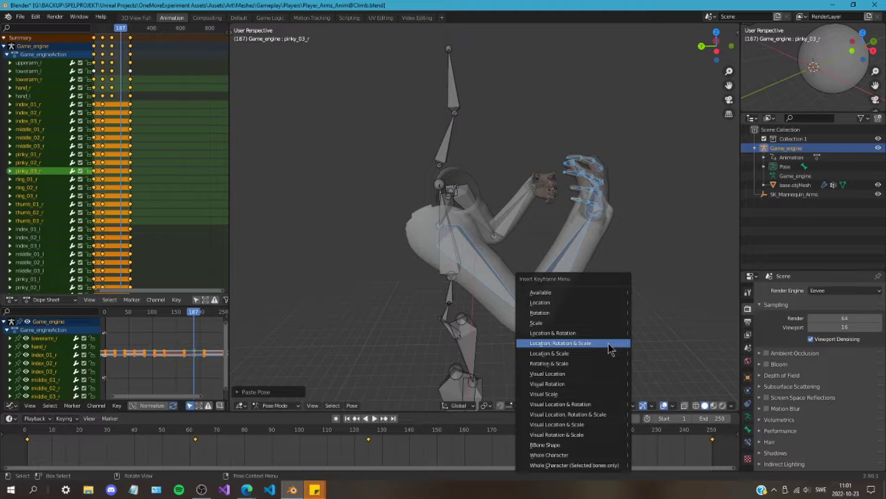
left_click(609, 342)
Step: Scrub back to frame 62 and select the left upper arm and forearm bones
left_click_drag(540, 434, 320, 446)
left_click_drag(211, 448, 197, 450)
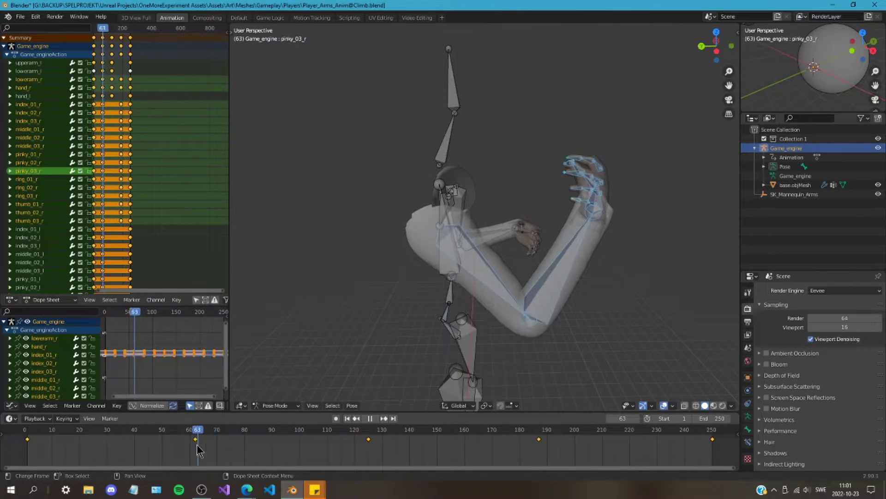
left_click_drag(269, 457, 197, 448)
middle_click_drag(487, 362, 534, 236)
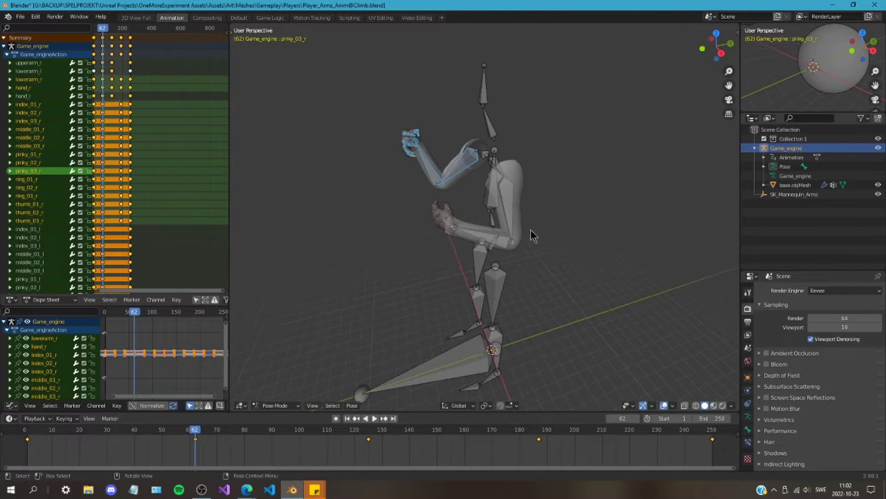
left_click(510, 203)
scroll(466, 253, "up", 2)
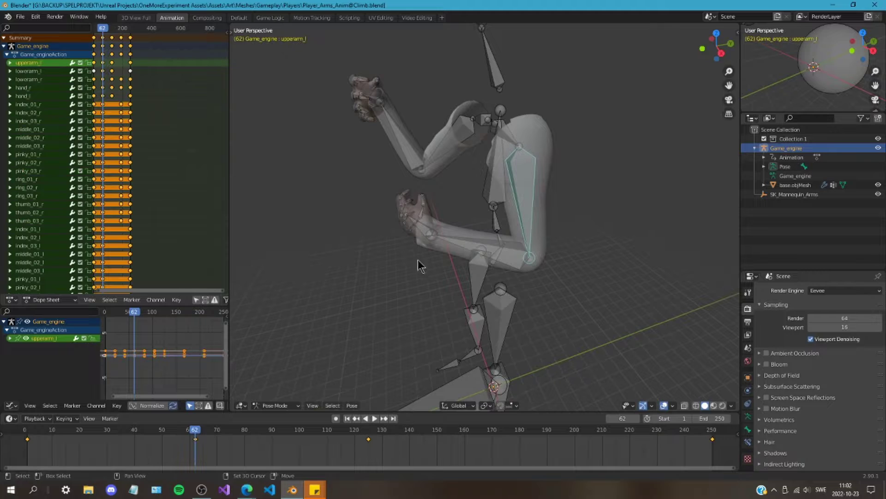
left_click(451, 245, "shift")
Step: Add the left hand bone and all left thumb and index finger bones to the arm selection at frame 62
middle_click_drag(411, 282, 447, 320)
scroll(447, 320, "up", 2)
middle_click_drag(513, 317, 540, 304)
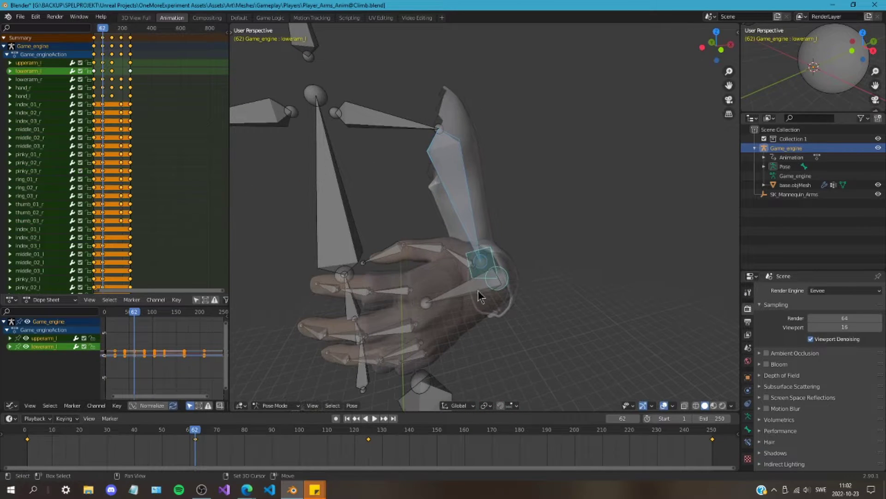
left_click(464, 281)
left_click(459, 260, "shift")
left_click(424, 247, "shift")
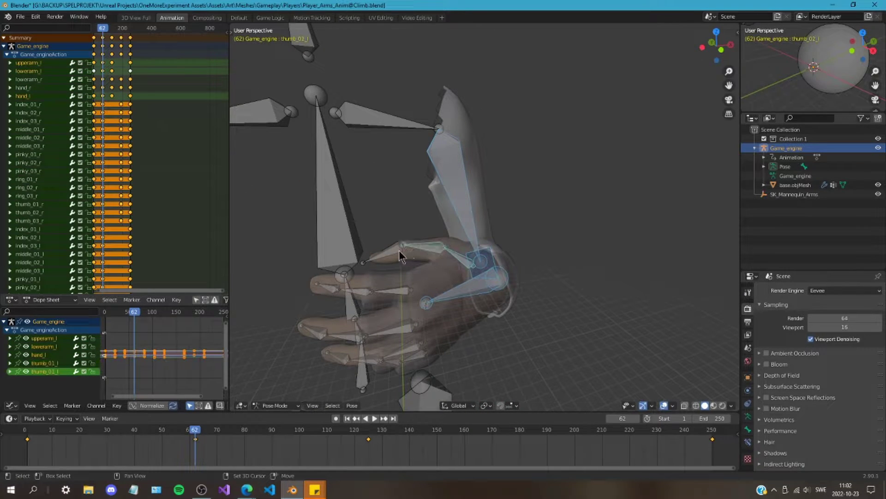
left_click(396, 252, "shift")
left_click(400, 290, "shift")
left_click(347, 291, "shift")
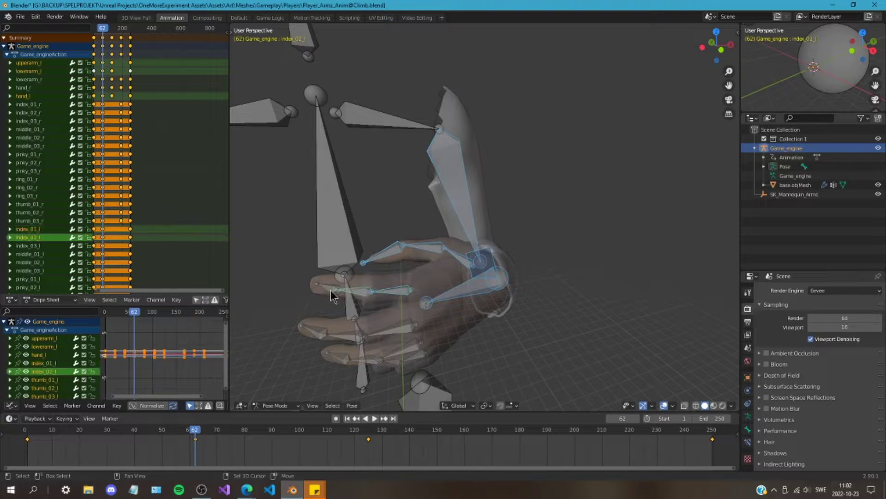
left_click(330, 289, "shift")
Step: Extend the selection with the left hand's middle, ring and pinky finger bones
left_click(392, 334, "shift")
left_click(326, 342, "shift")
left_click(323, 338, "shift")
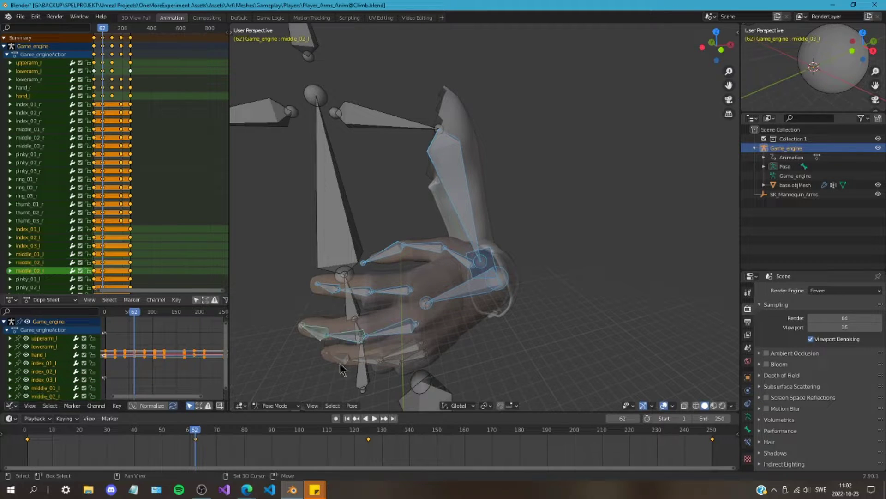
left_click(412, 354, "shift")
middle_click_drag(412, 353, 493, 366)
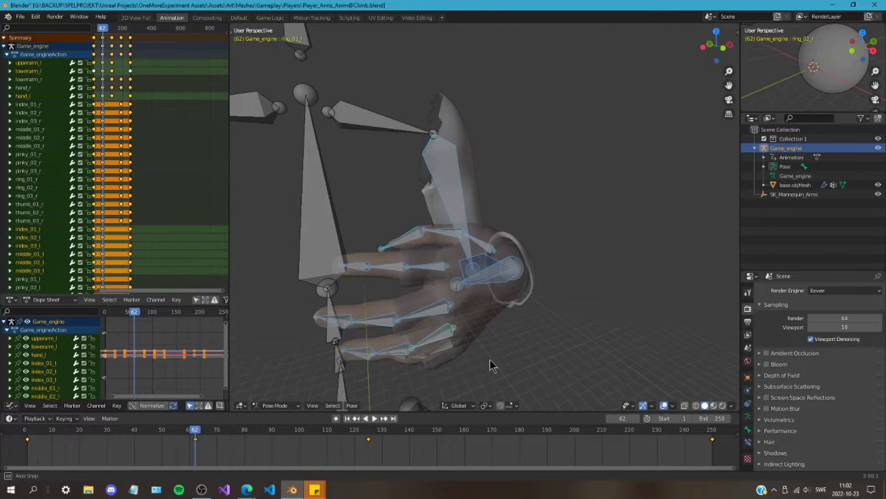
left_click(424, 355, "shift")
left_click(414, 363, "shift")
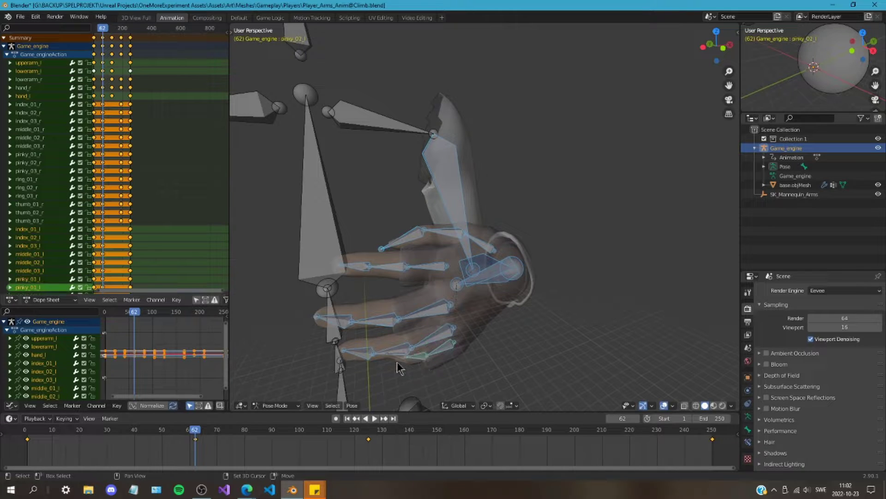
left_click(409, 361, "shift")
Step: Copy the pose of the selected left arm, hand and finger bones at frame 62
middle_click_drag(409, 361, 472, 215)
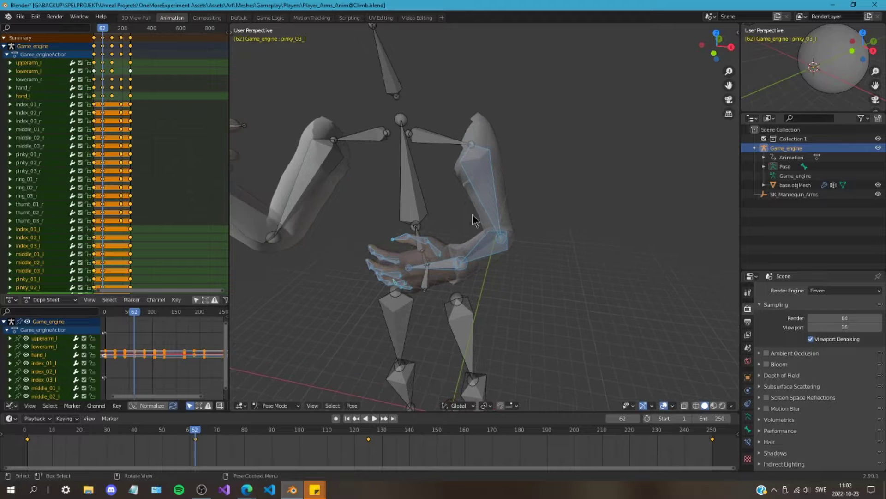
middle_click_drag(540, 333, 500, 190)
right_click(503, 176)
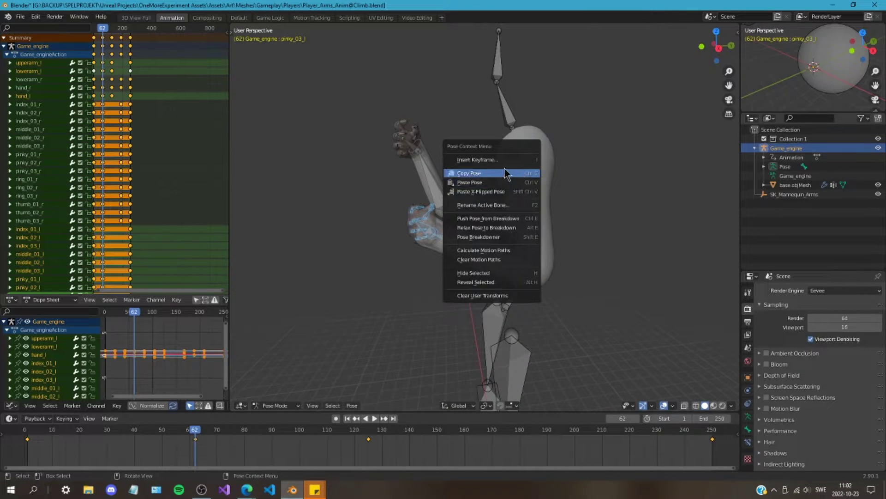
left_click(503, 174)
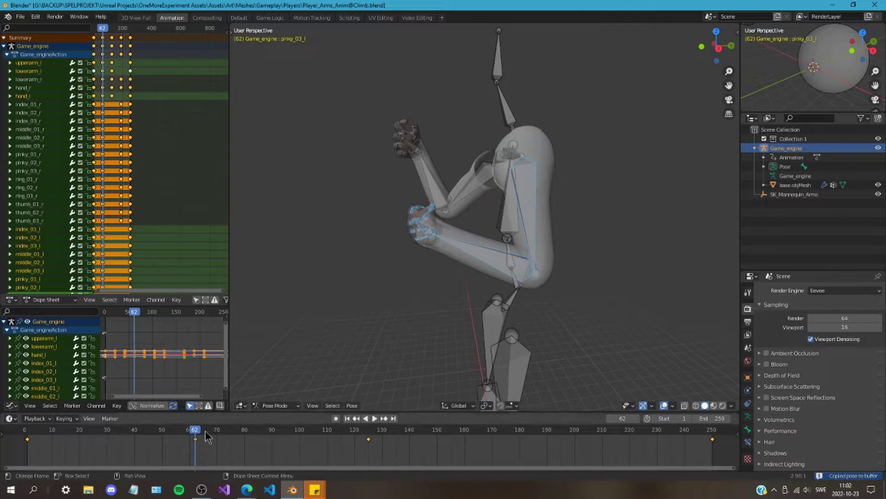
Step: Paste the copied left arm pose unflipped at frame 187 and keyframe its location, rotation and scale
left_click_drag(228, 437, 540, 429)
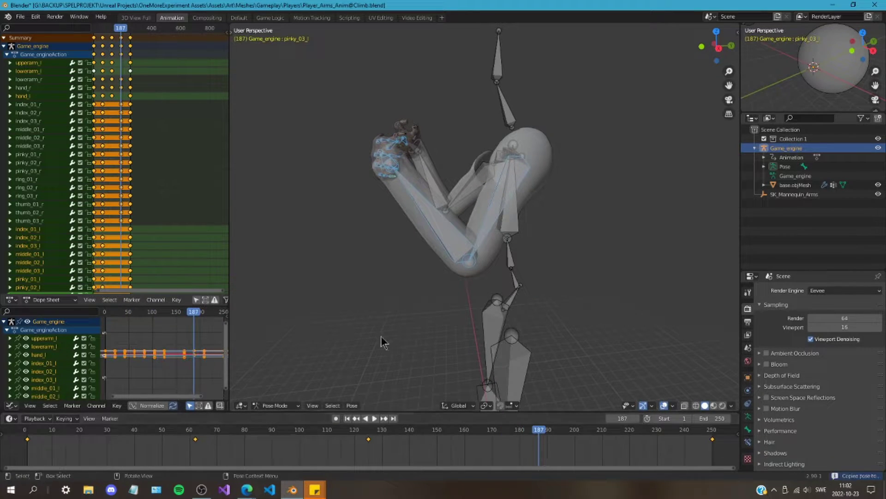
middle_click_drag(381, 340, 472, 323)
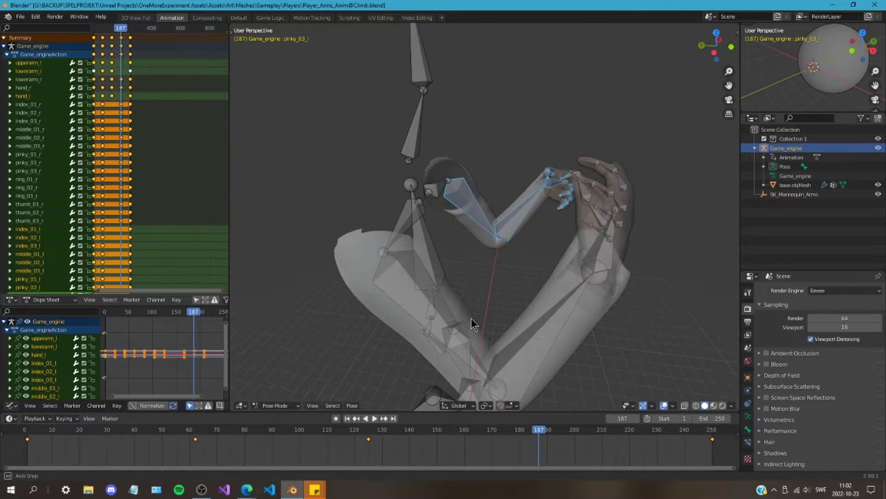
right_click(464, 210)
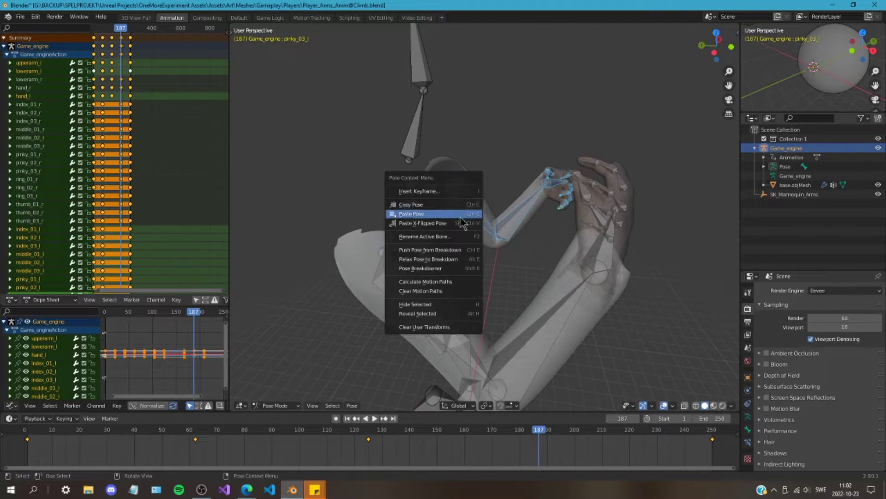
left_click(463, 222)
key("i")
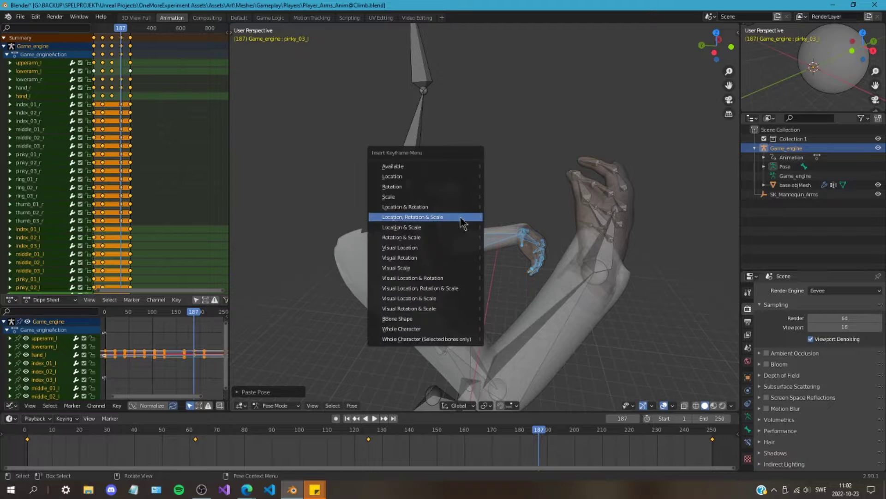
left_click(463, 222)
Step: Play and scrub through the animation to check the new left arm pose, and return to frame 1
key("space")
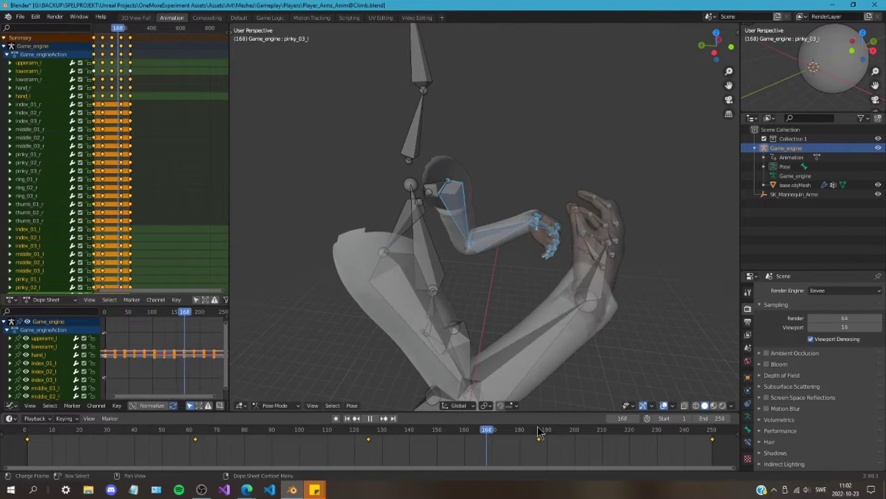
key("space")
left_click_drag(323, 431, 27, 447)
scroll(341, 317, "down", 4)
middle_click_drag(344, 321, 378, 339)
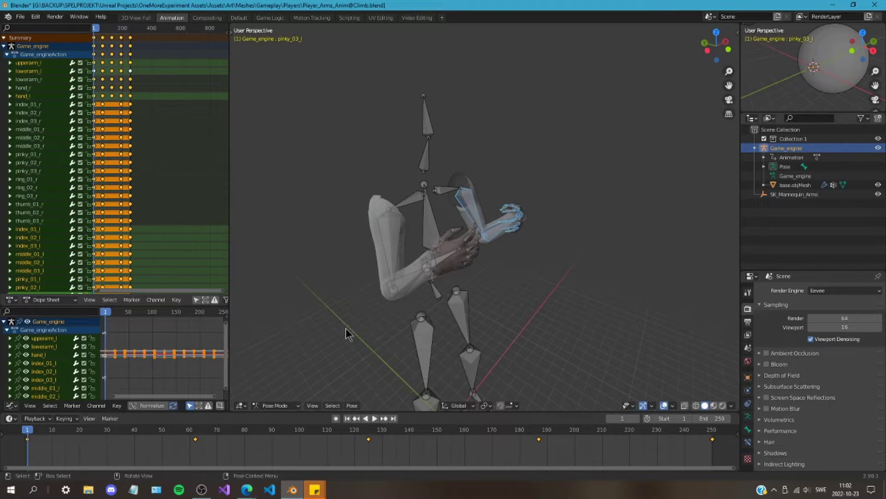
Step: Save the Blender file, playing back the full climb animation to check both arms
left_click(20, 17)
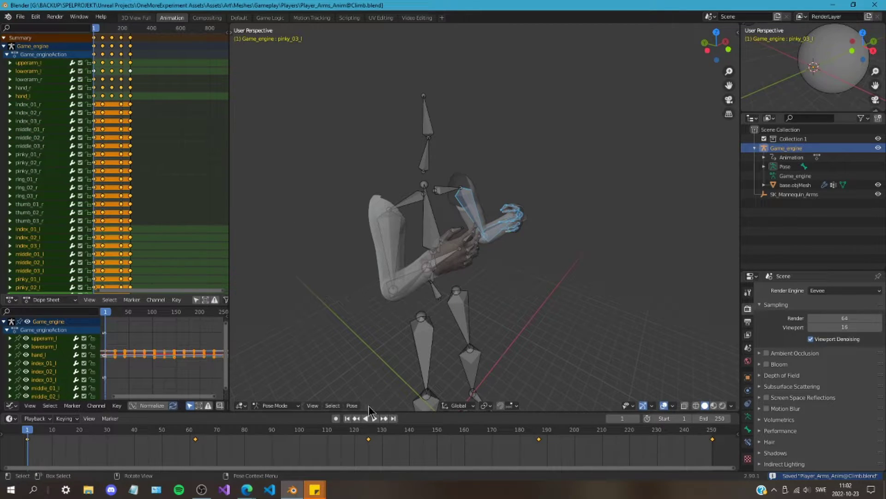
left_click(375, 417)
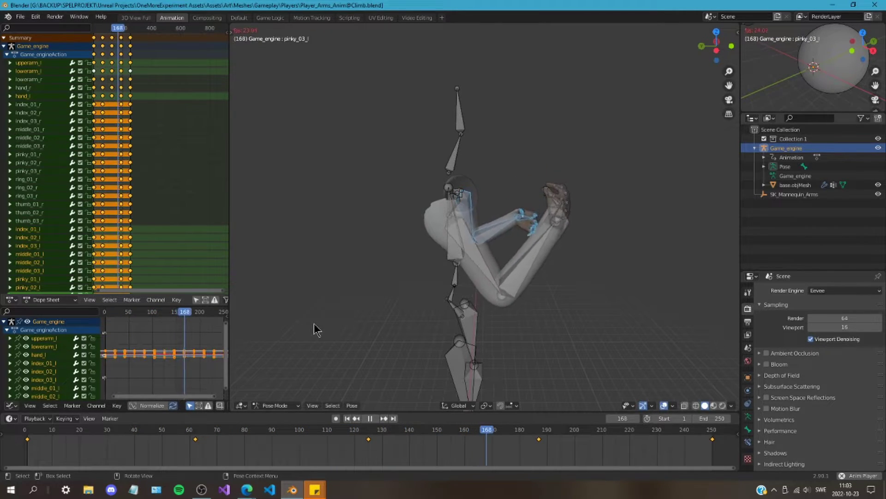
middle_click_drag(395, 307, 505, 321)
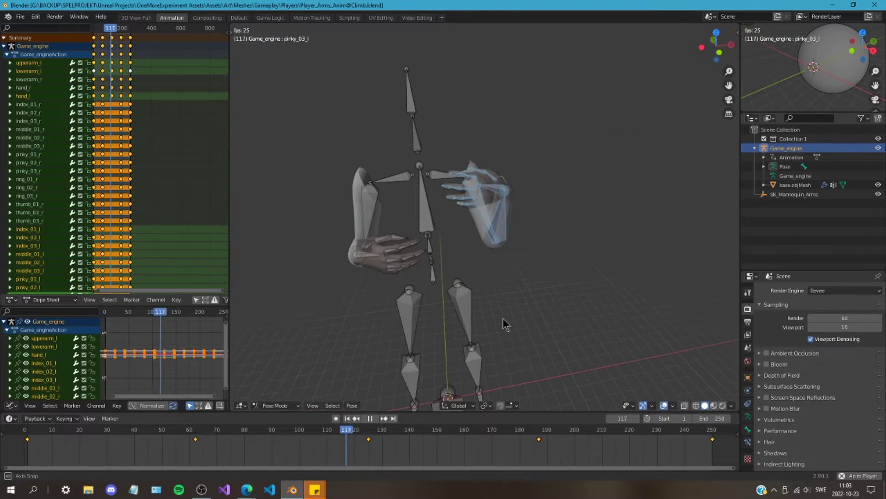
left_click(372, 417)
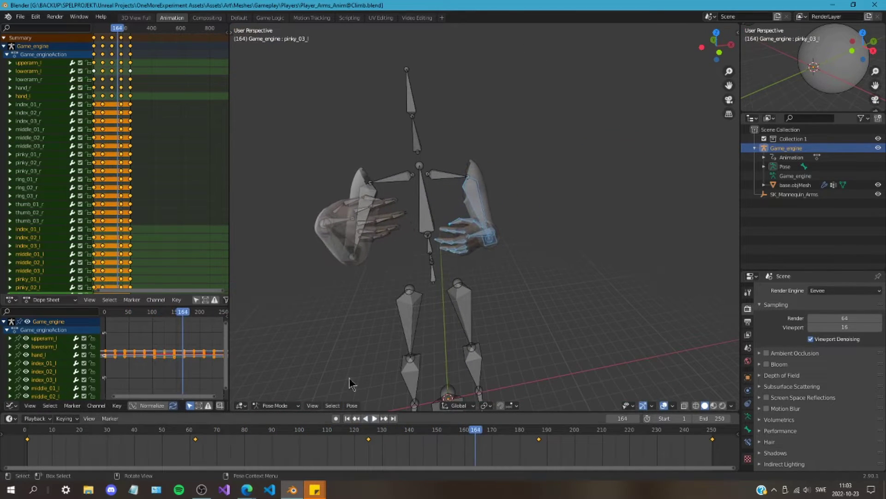
left_click(22, 17)
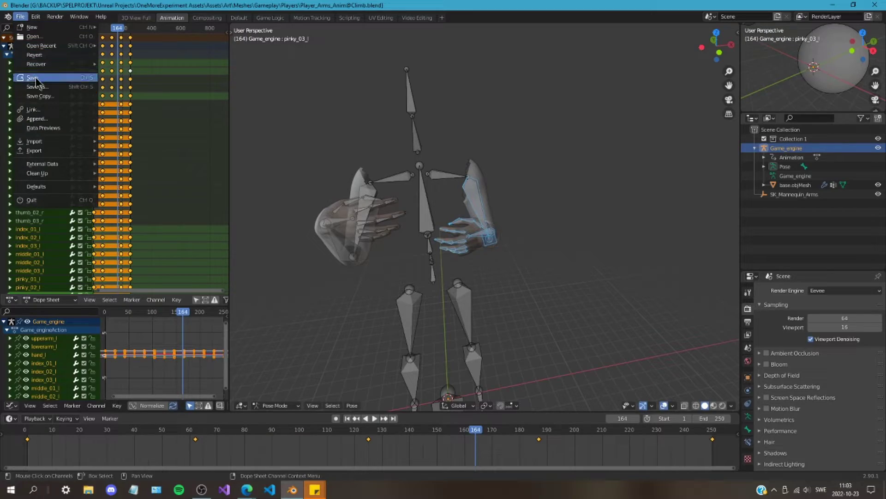
left_click(39, 83)
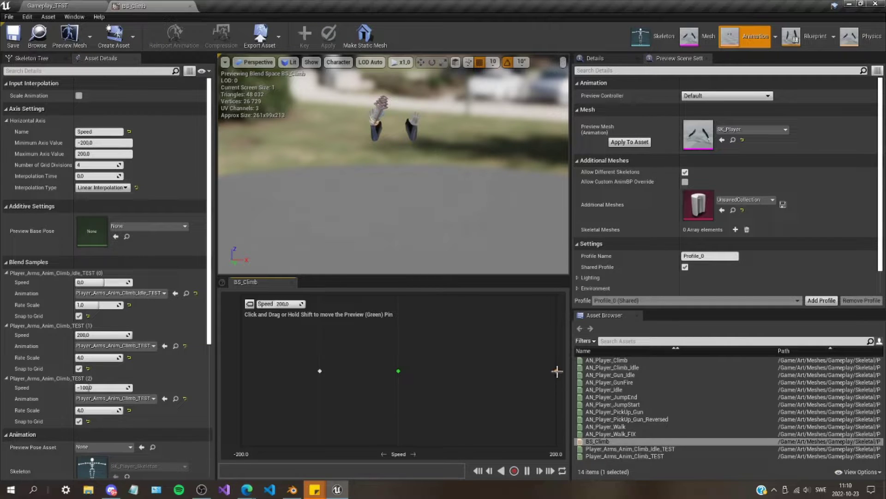
Step: In Unreal Editor, replace the BS_Climb blend space sample at speed 200 with the AN_Player_Climb animation
mouse_move(557, 371)
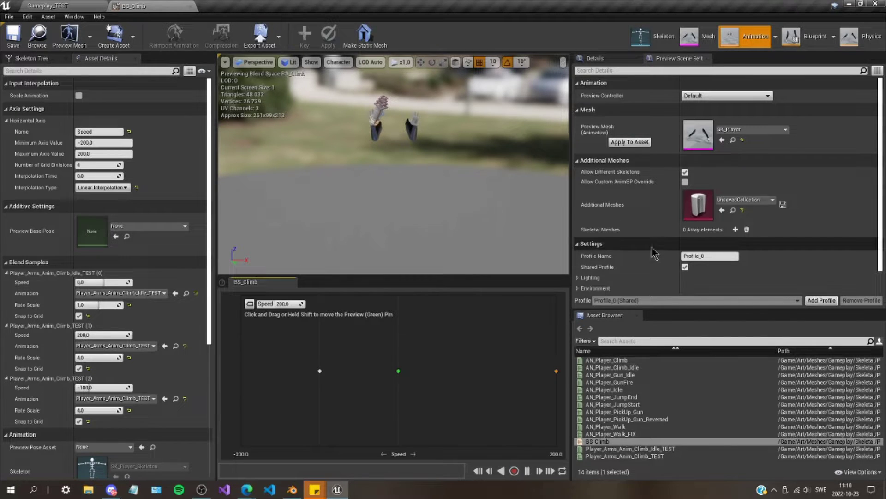
scroll(653, 251, "down", 1)
mouse_move(583, 382)
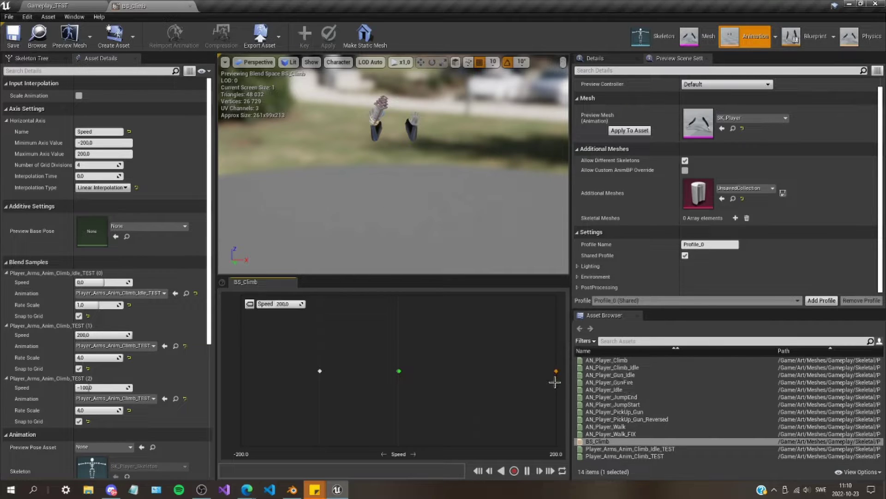
key("Delete")
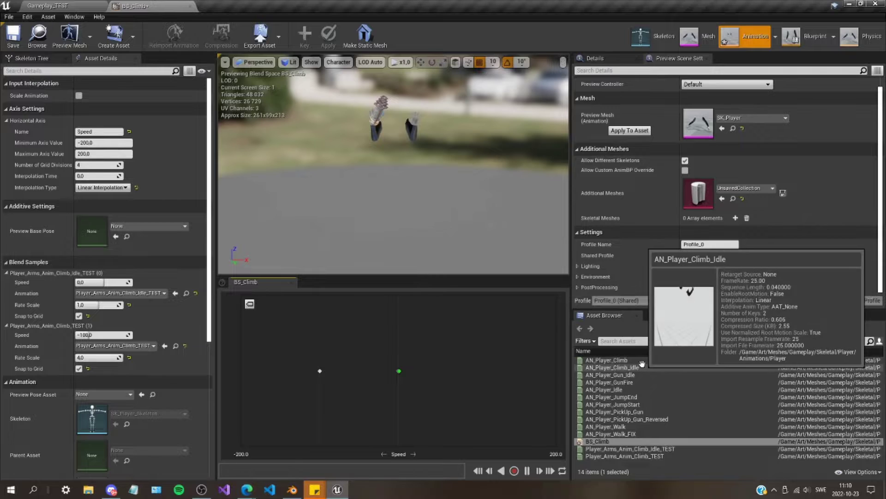
left_click_drag(614, 360, 556, 375)
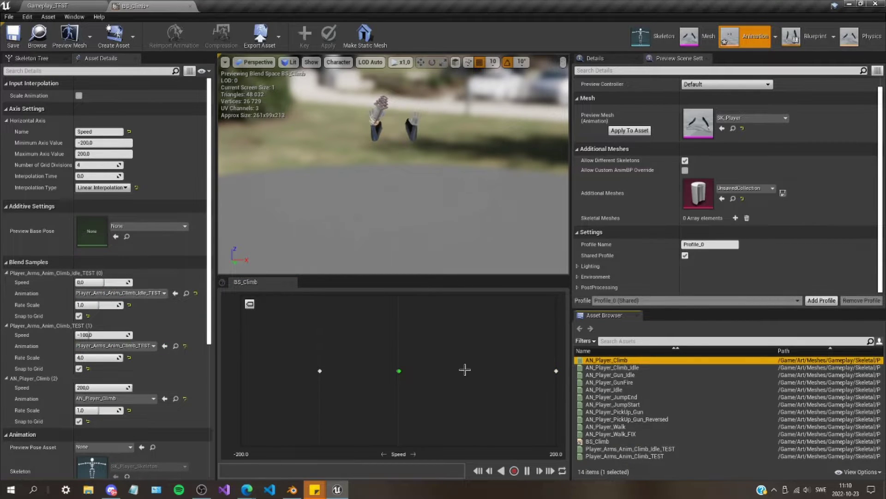
Step: Replace the blend space sample at speed -100 with the AN_Player_Climb animation
left_click(320, 371)
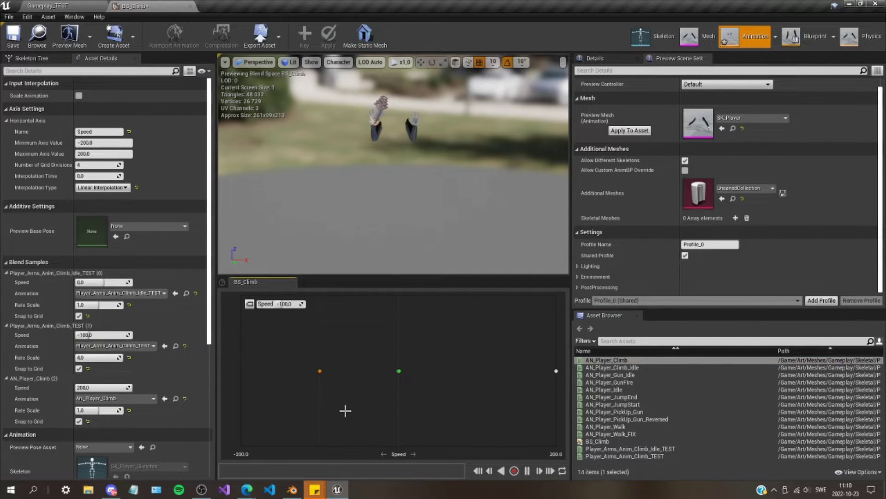
key("Delete")
left_click_drag(600, 361, 331, 381)
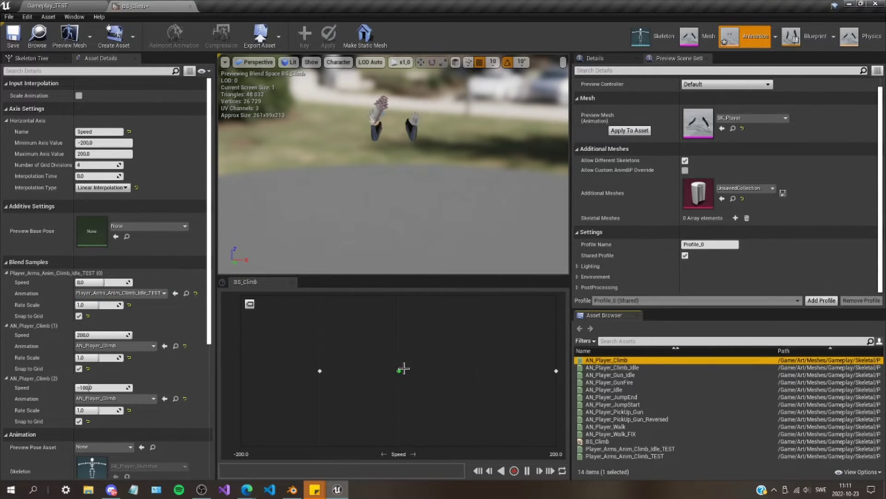
Step: Replace the idle test sample at speed 0 with the AN_Player_Climb_Idle animation
mouse_move(400, 370)
left_mouse_down()
mouse_move(301, 371)
mouse_move(356, 378)
left_mouse_up()
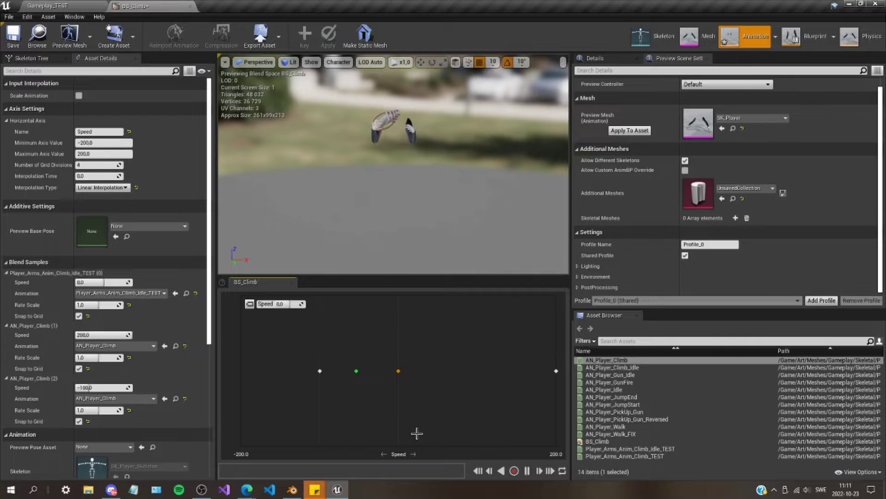
key("Delete")
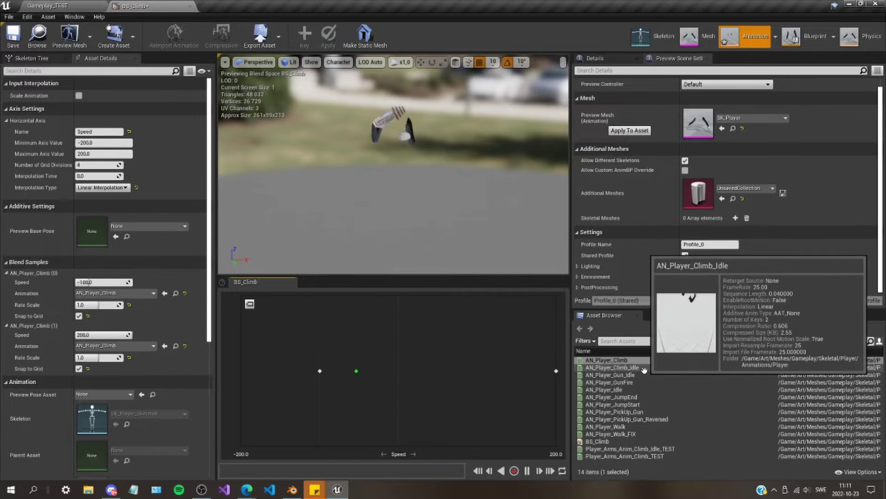
left_click_drag(644, 371, 587, 376)
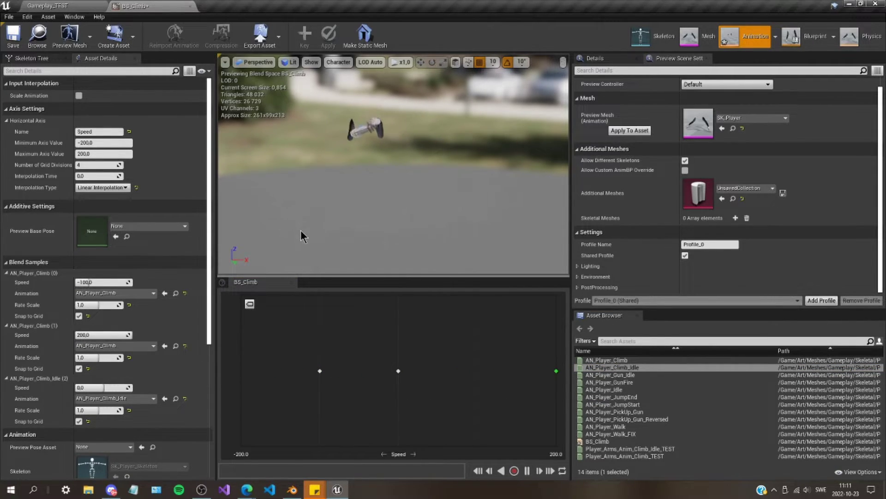
Step: Enlarge the preview viewport to inspect the arms and delete the AN_Player_Climb_Idle sample at speed 0
mouse_move(301, 230)
right_mouse_down()
mouse_move(323, 226)
mouse_move(295, 193)
mouse_move(333, 221)
mouse_move(331, 203)
mouse_move(302, 236)
right_mouse_up()
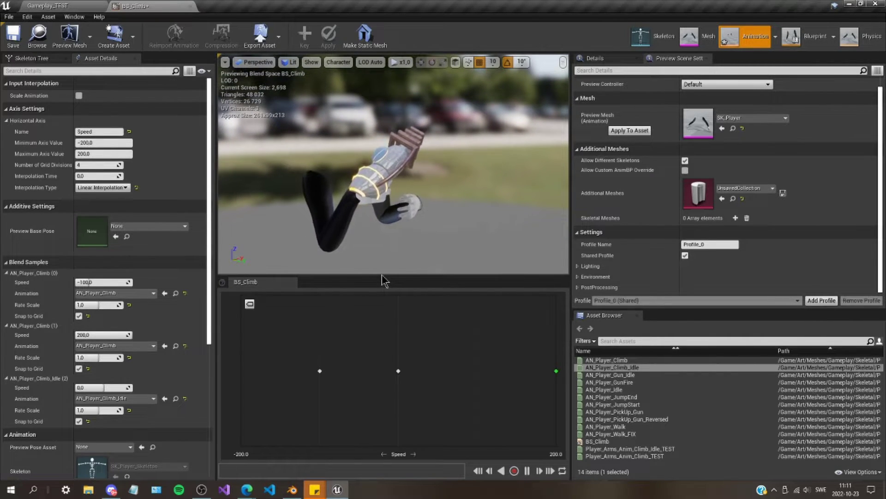
left_click_drag(382, 277, 382, 356)
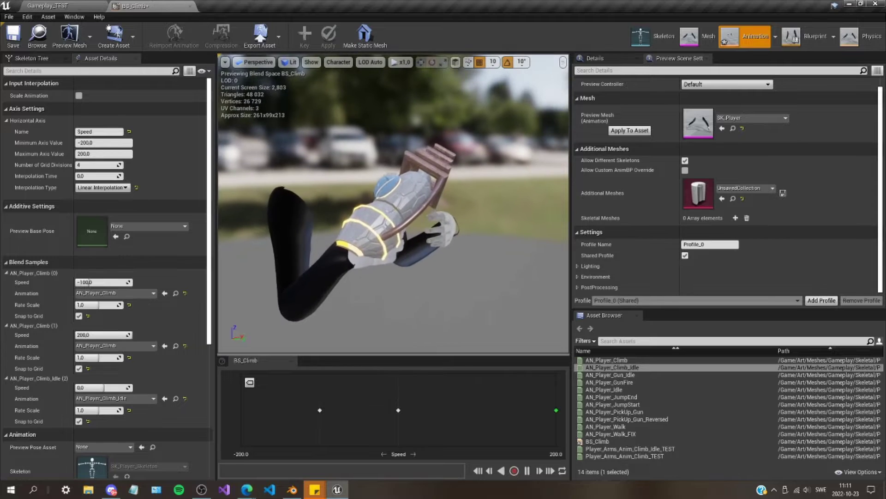
scroll(393, 203, "down", 3)
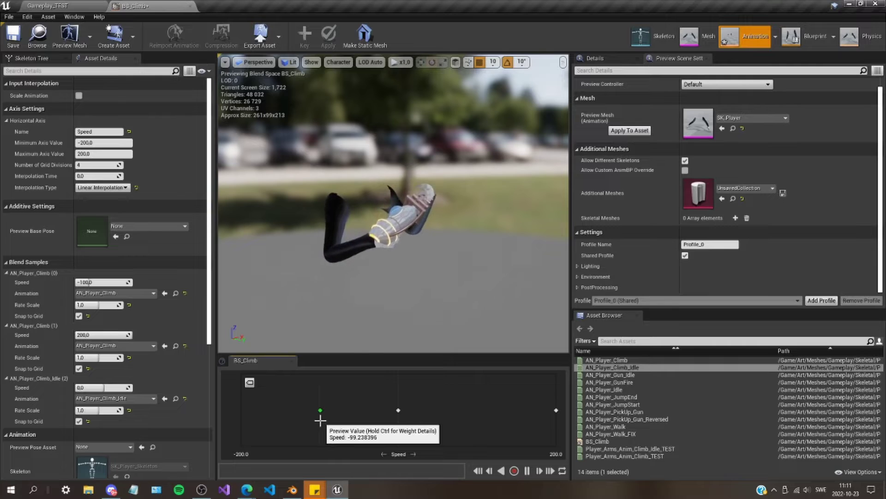
left_click(398, 410)
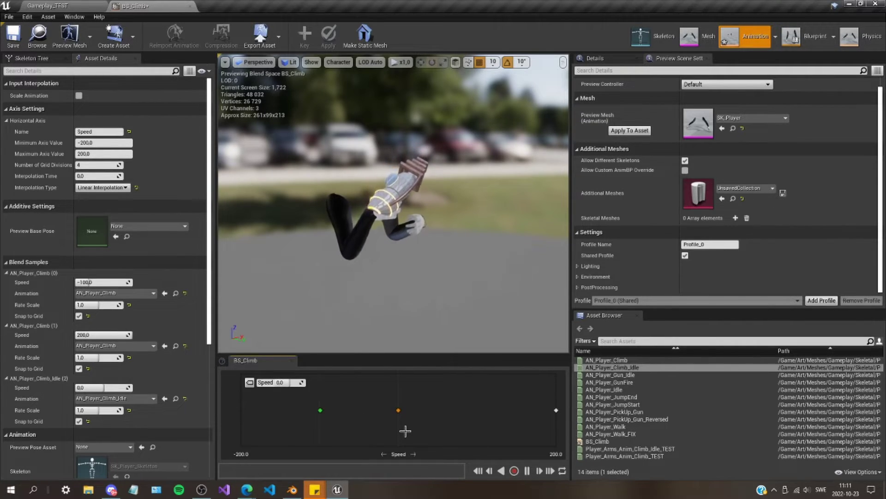
key("Delete")
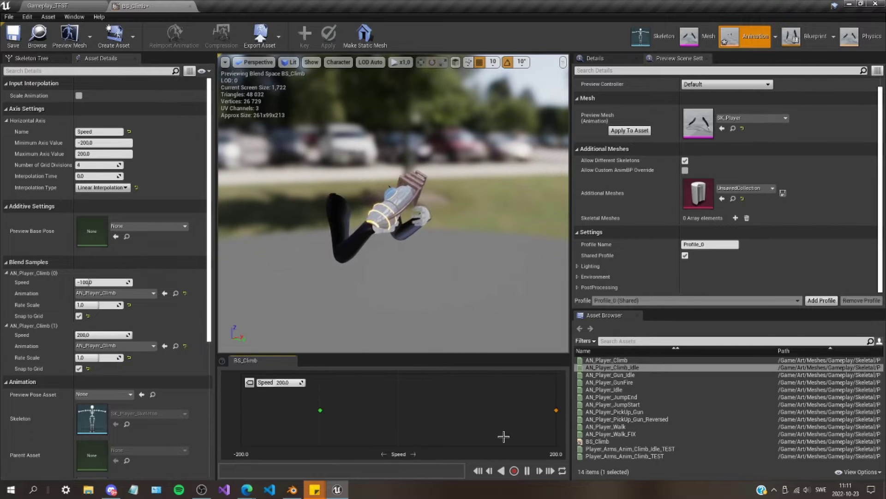
Step: Try clearing the AN_Player_Climb samples at speeds 200 and -100, then place AN_Player_Climb_Idle at speed 200
key("Delete")
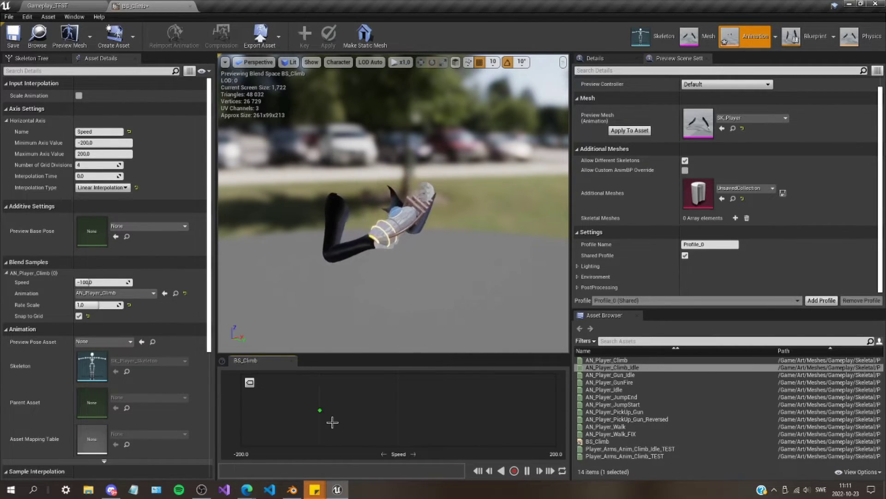
key("shift")
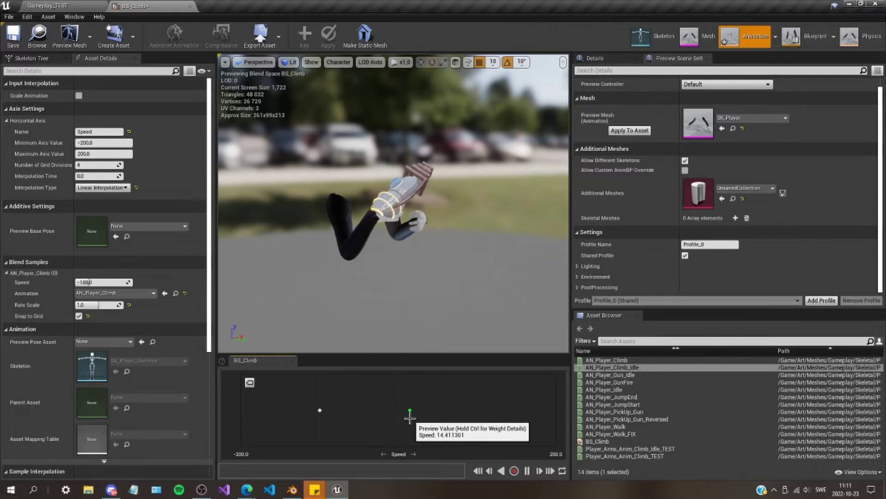
left_click(320, 410)
key("Delete")
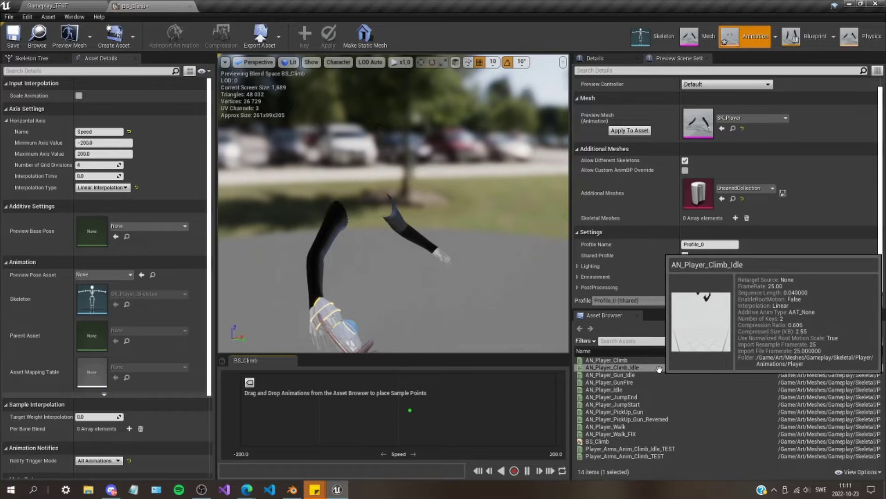
left_click_drag(659, 369, 557, 410)
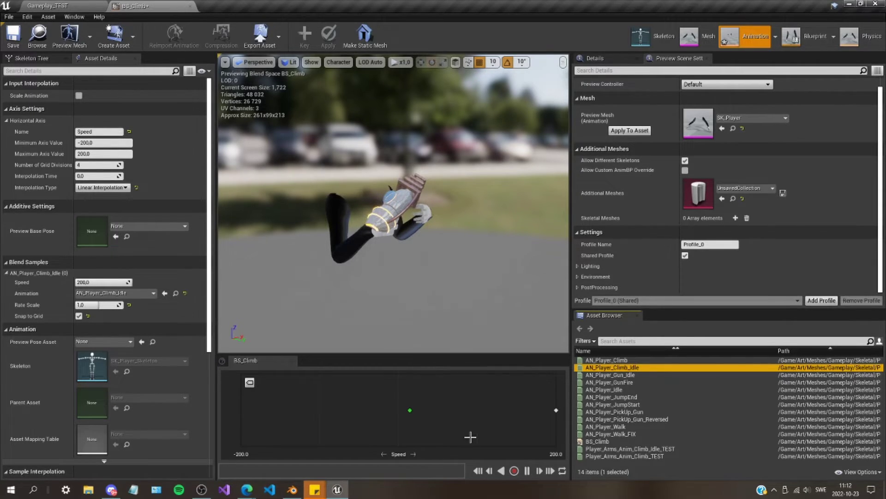
Step: Undo the idle sample placement and the preceding sample deletions in the BS_Climb blend space
key("ctrl+z")
key("ctrl+z")
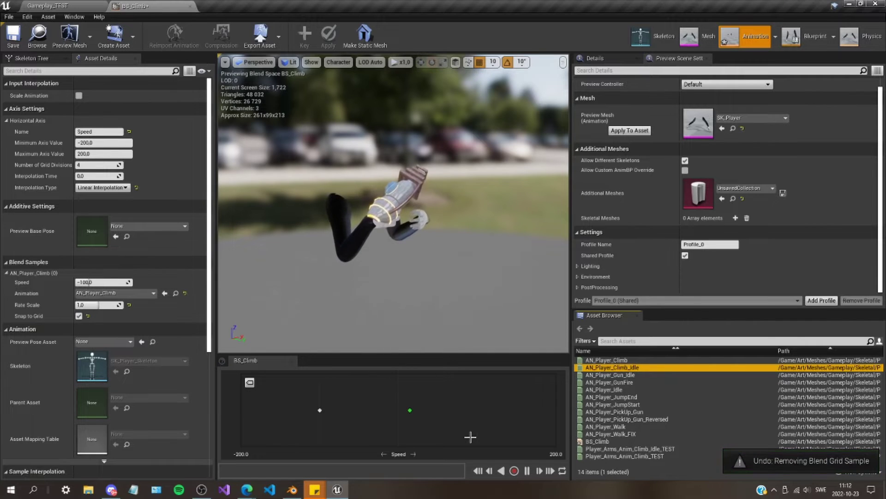
key("ctrl+z")
key("ctrl+z")
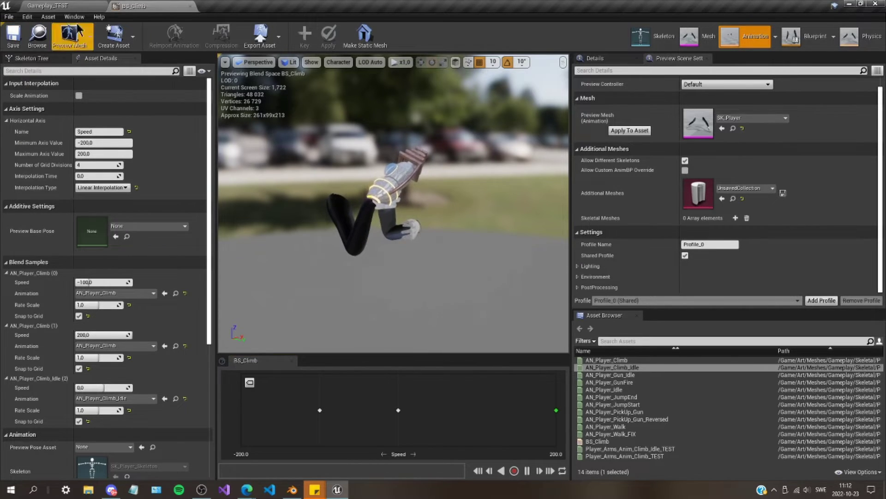
Step: Open the BP_Player_Anim animation blueprint from the Blueprints/Player content folder
left_click(83, 7)
left_click(193, 298)
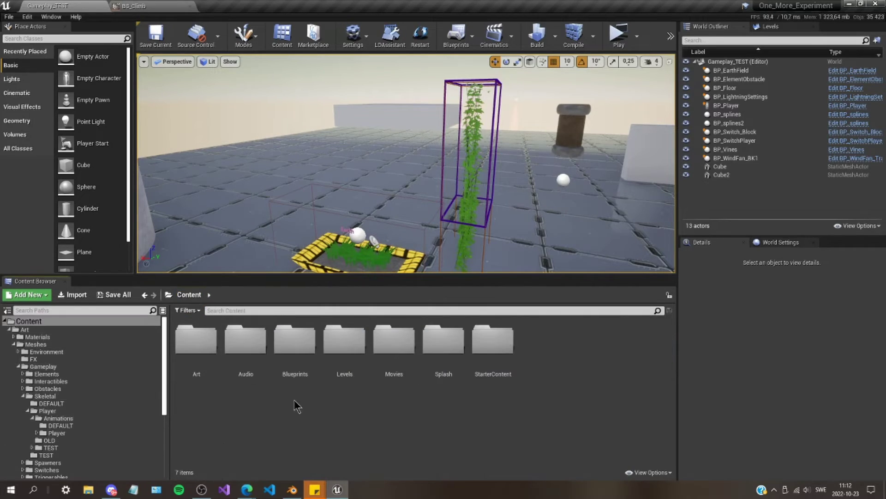
double_click(297, 364)
left_click(649, 366)
double_click(648, 366)
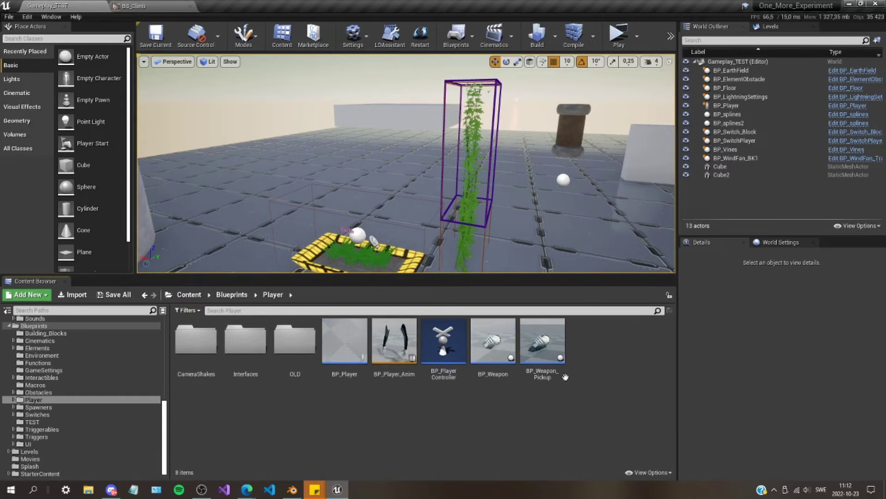
double_click(394, 344)
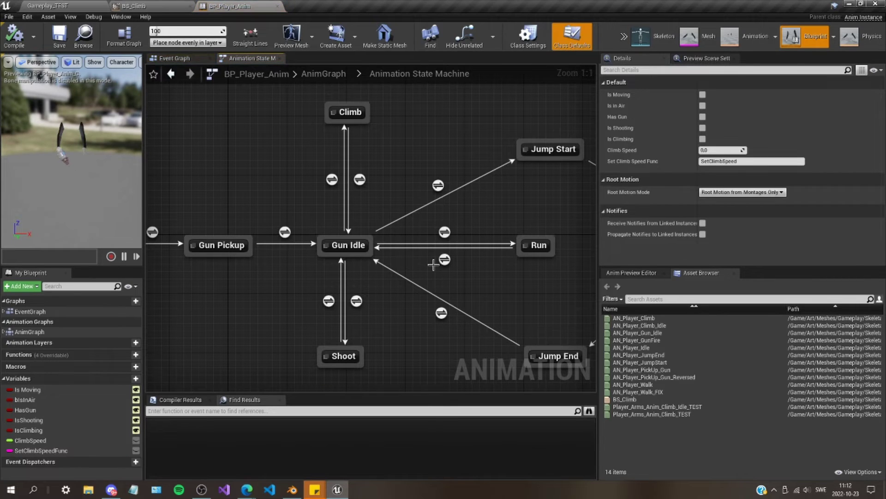
Step: Examine the Climb state's pose graph and the BS_Climb blend space it uses, returning to BP_Player_Anim
right_click_drag(406, 175, 396, 203)
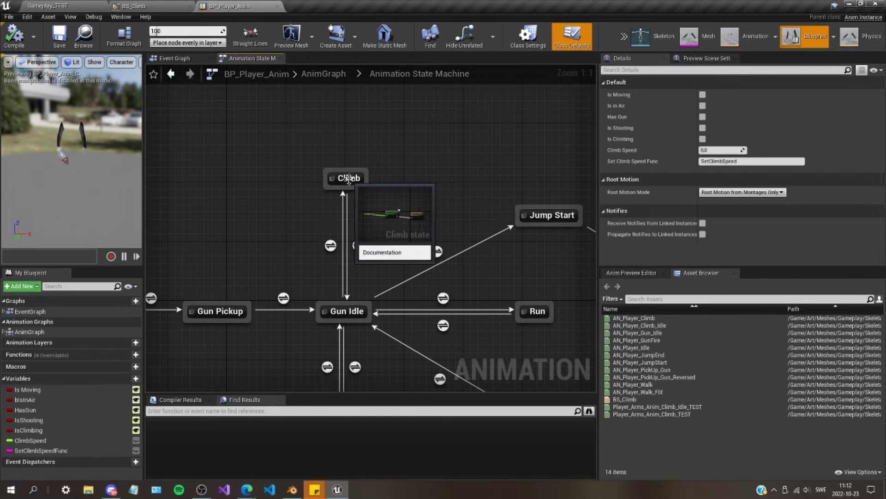
double_click(349, 179)
left_click(410, 235)
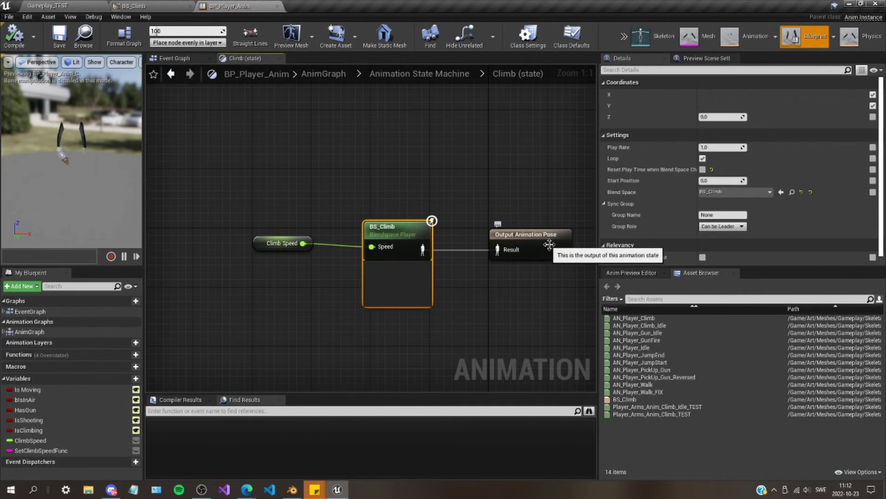
left_click(525, 245)
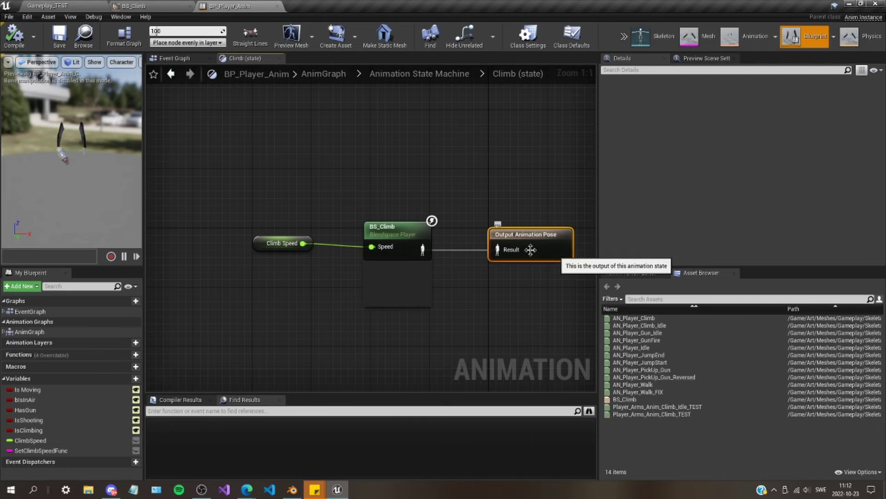
double_click(395, 233)
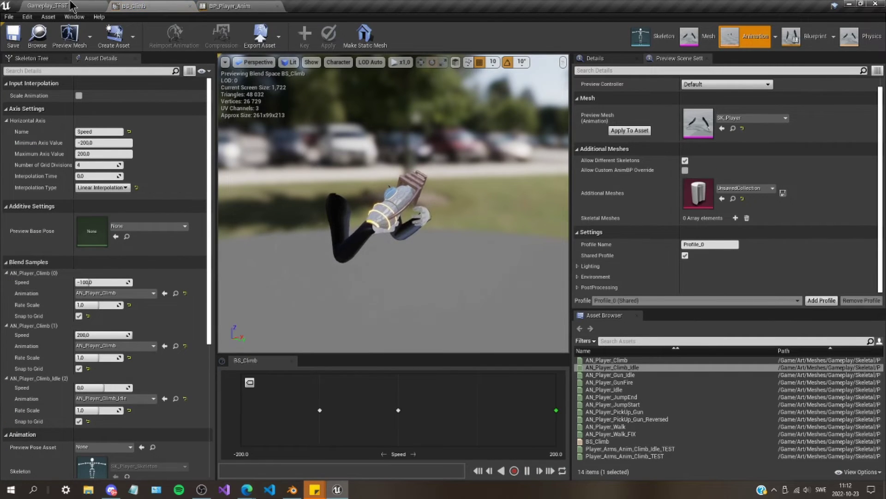
left_click(239, 9)
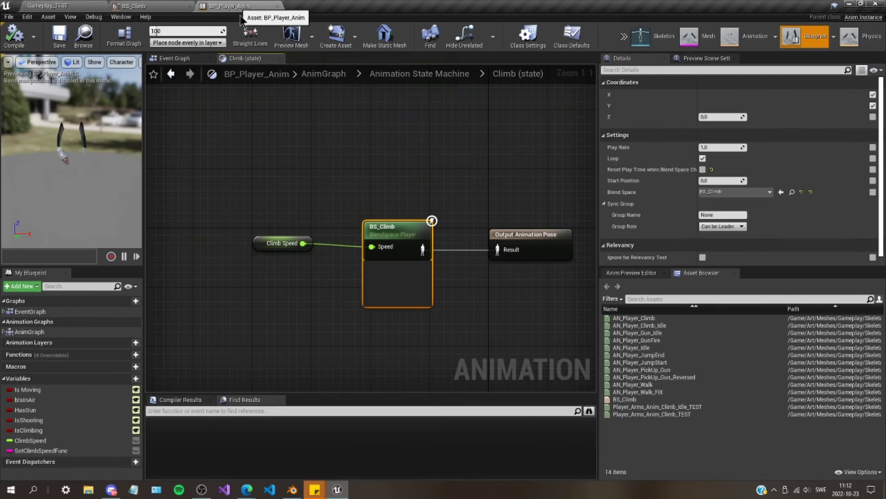
Step: Examine the transition rules between Gun Idle and Climb in both directions in the Animation State Machine
left_click(417, 76)
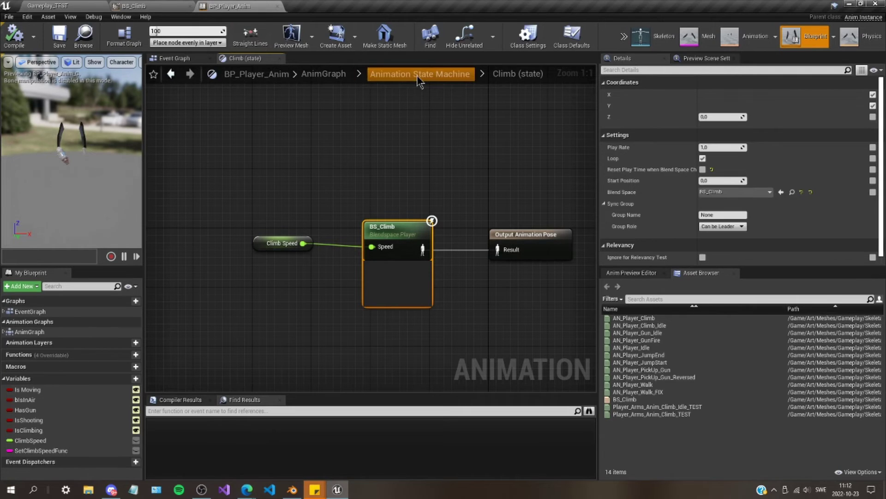
scroll(390, 182, "up", 4)
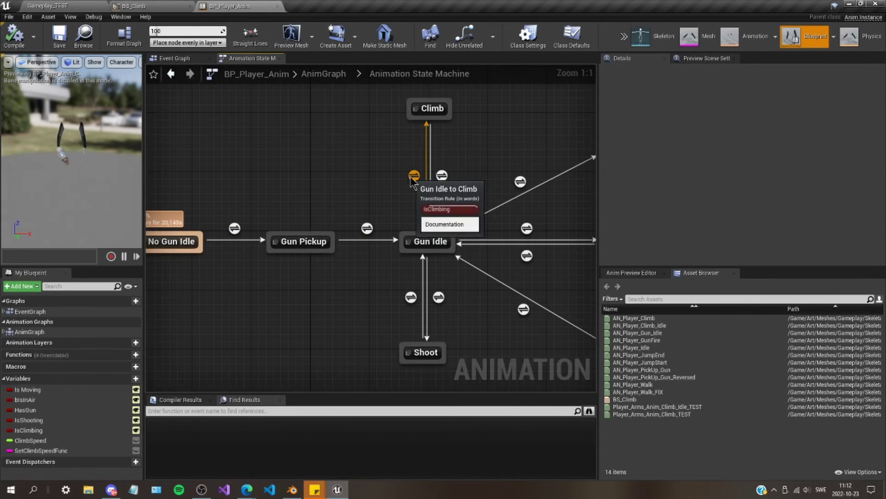
double_click(415, 177)
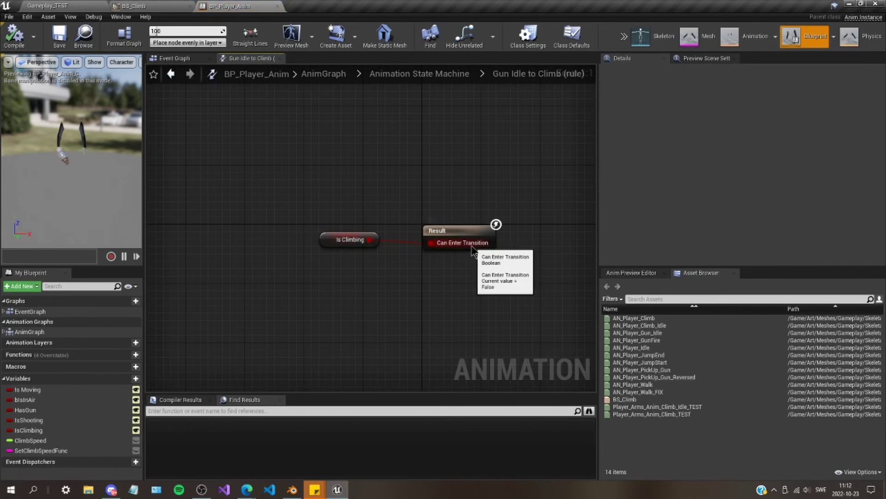
left_click(417, 77)
scroll(396, 220, "up", 5)
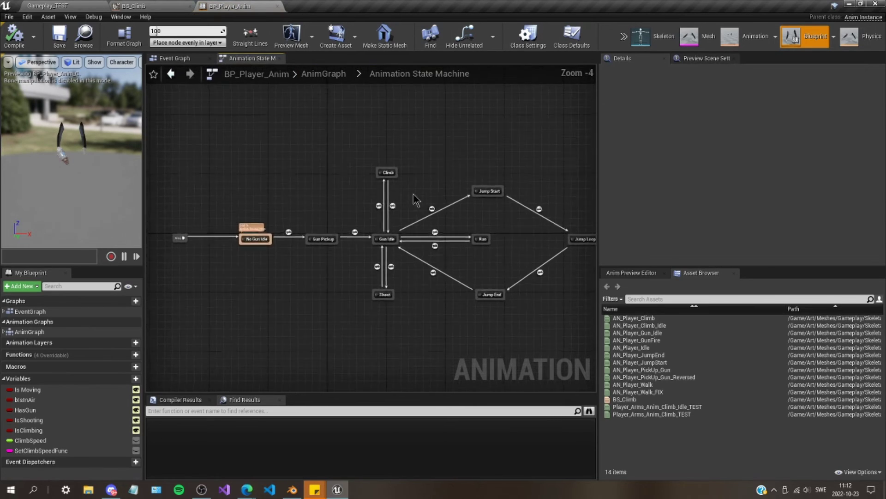
double_click(374, 218)
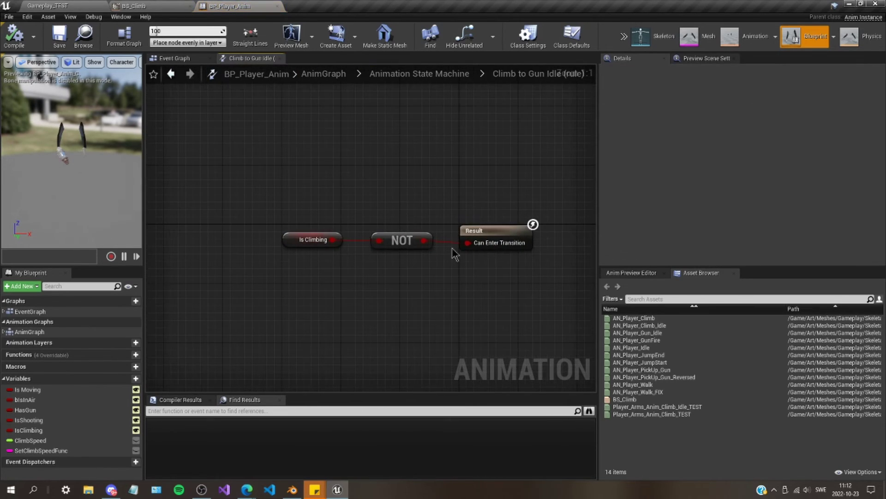
left_click(417, 74)
scroll(381, 197, "up", 4)
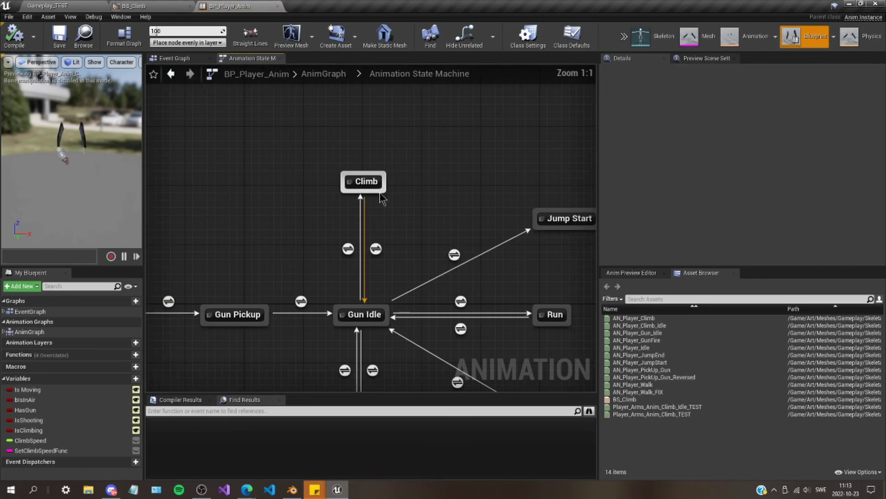
Step: Save the BP_Player_Anim animation blueprint and return to the BS_Climb blend space
left_click(360, 186)
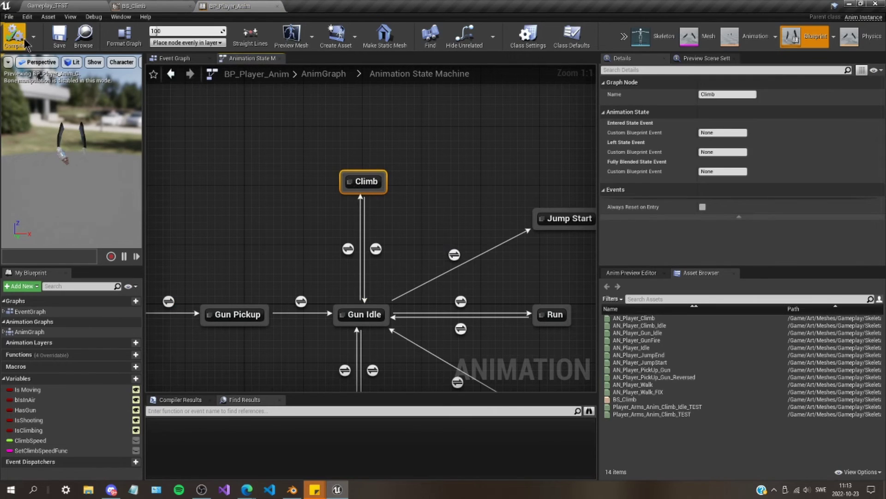
left_click(59, 37)
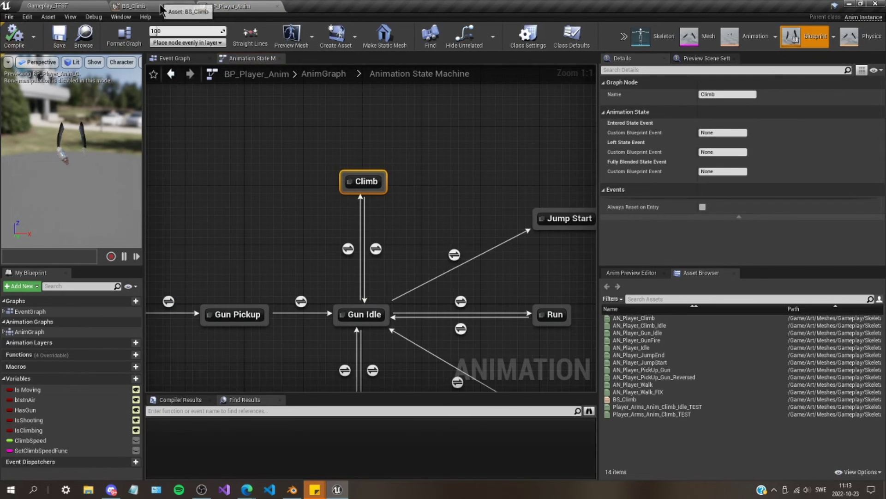
left_click(140, 7)
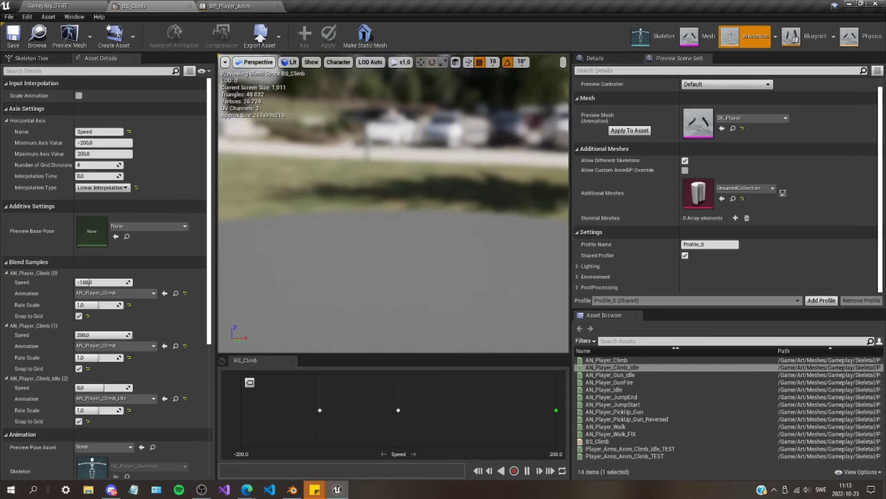